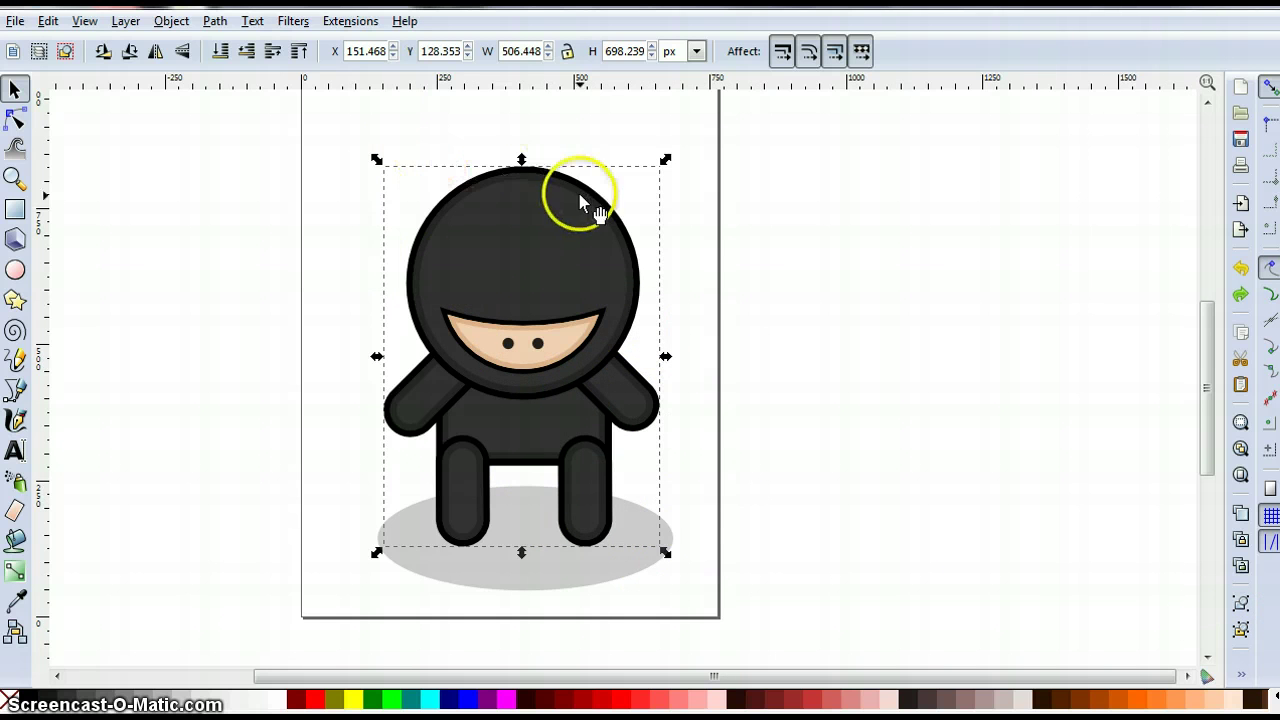
# - Ungroup the ninja figure into separate body parts and shift the head slightly up and to the left
pyautogui.click(1241, 630)
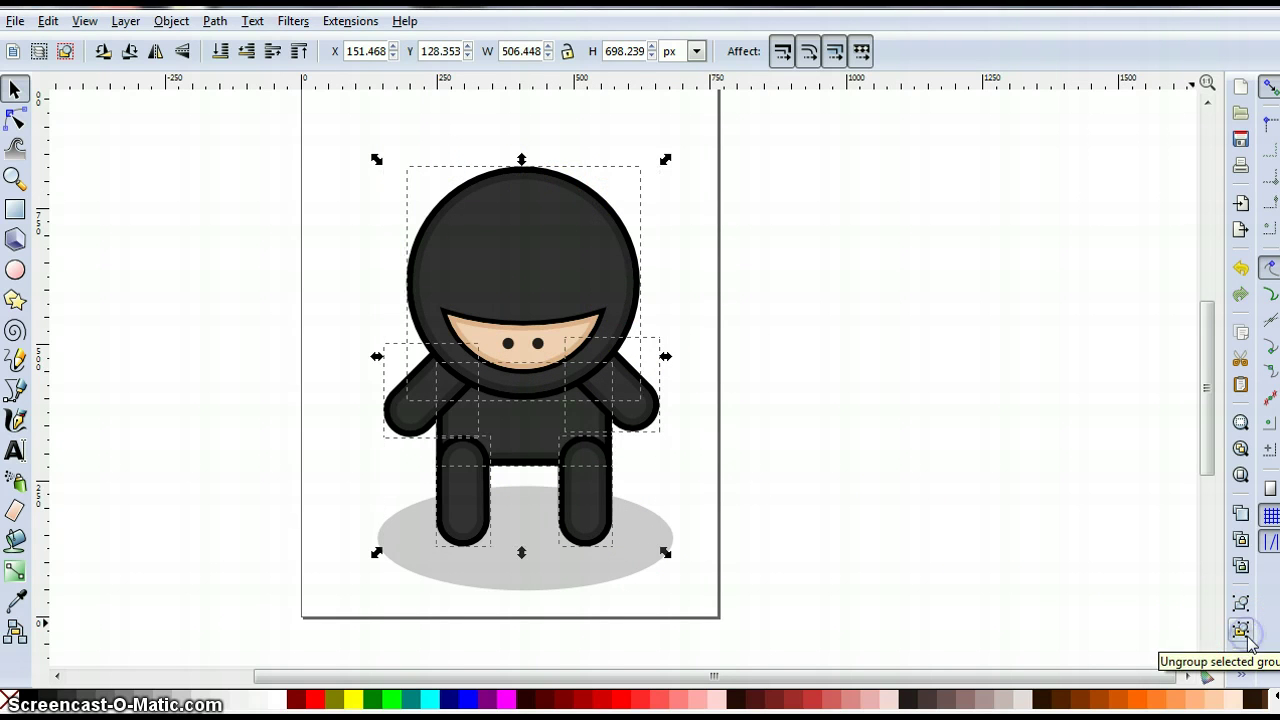
pyautogui.click(903, 387)
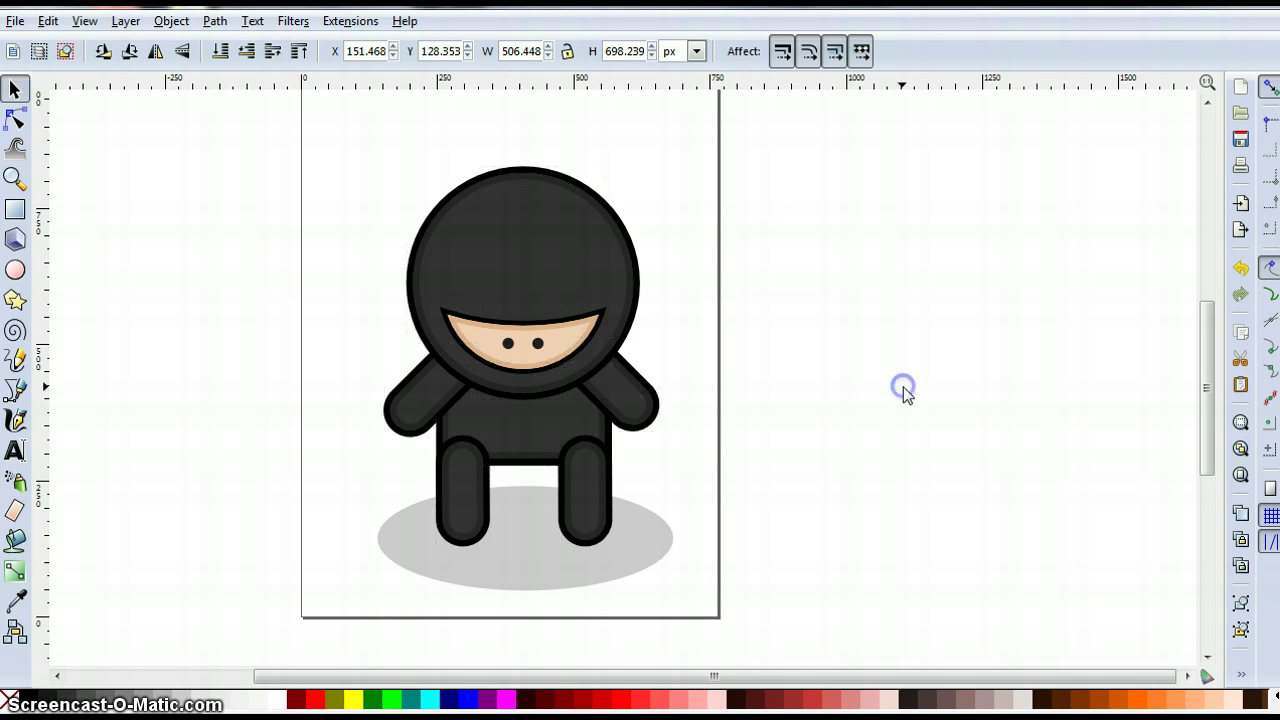
pyautogui.moveTo(540, 282); pyautogui.dragTo(497, 250)
# - Rotate the ninja's right-hand arm so it points up and outward, and reattach it at the shoulder
pyautogui.moveTo(620, 400)
pyautogui.mouseDown()
pyautogui.moveTo(788, 435)
pyautogui.moveTo(627, 396)
pyautogui.mouseUp()
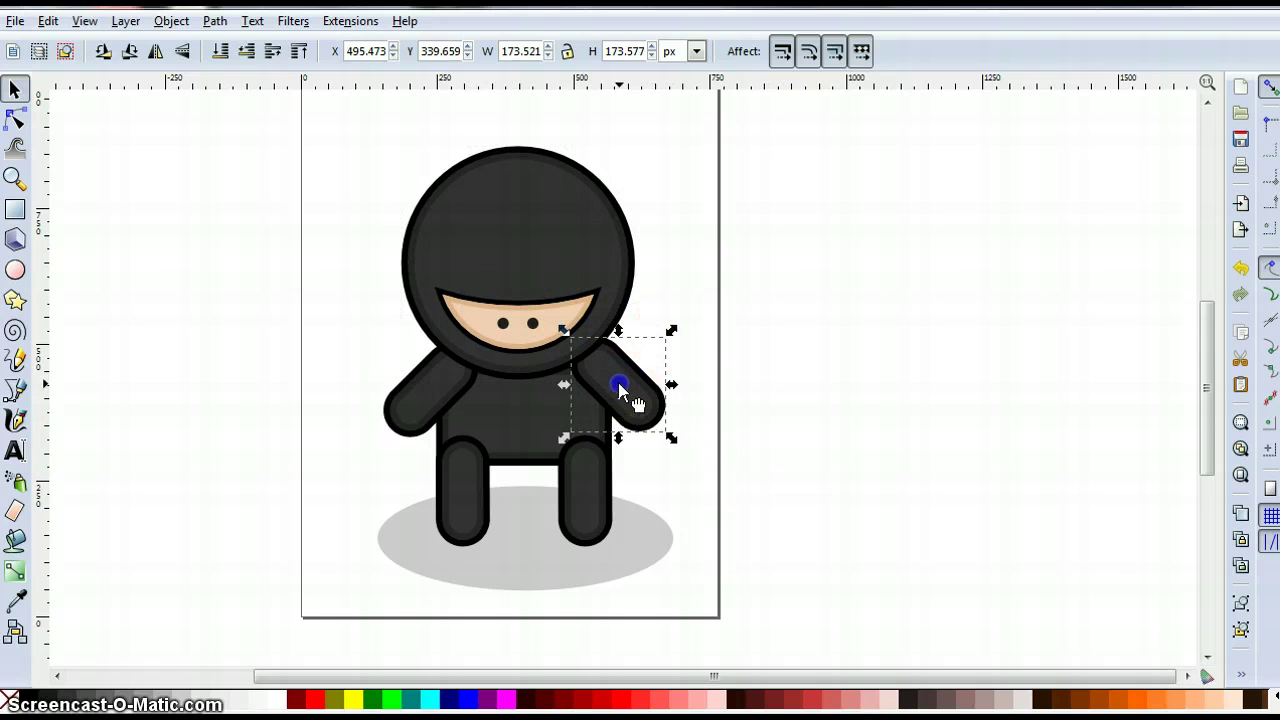
pyautogui.moveTo(670, 330); pyautogui.dragTo(566, 300)
pyautogui.moveTo(586, 409); pyautogui.dragTo(609, 374)
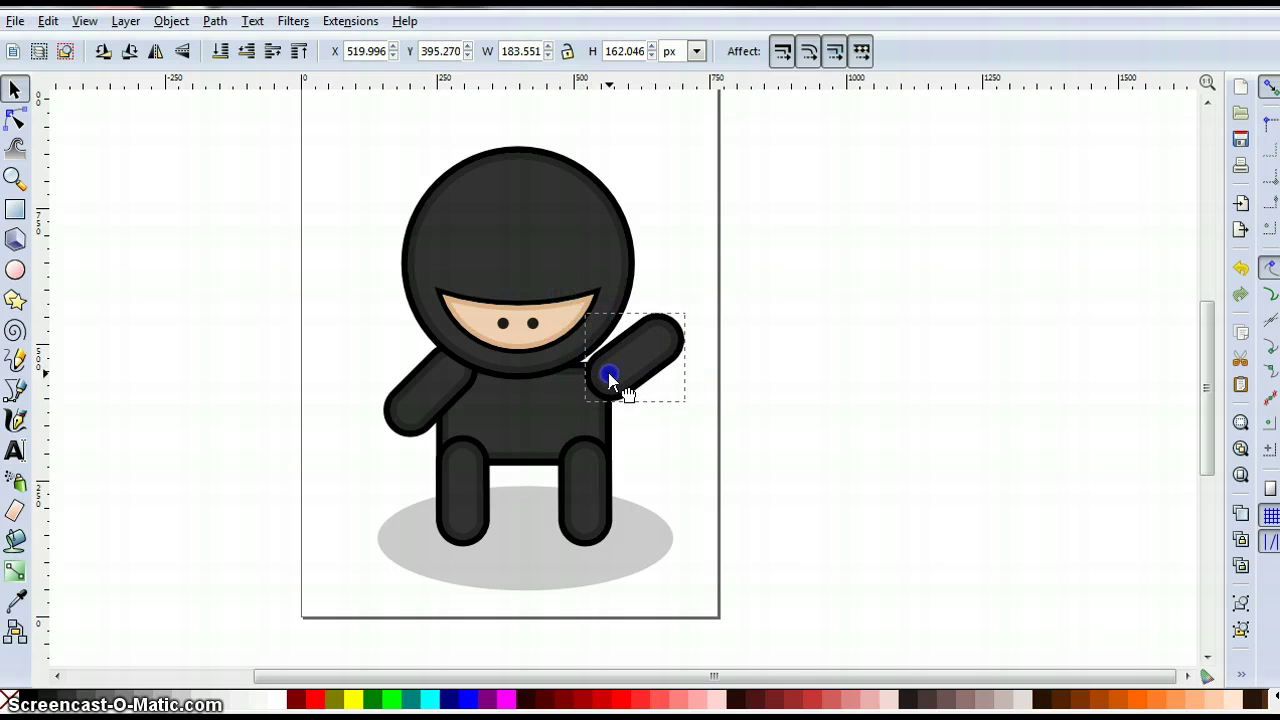
# - Move the head back down onto the shoulders and ungroup it into its separate shapes
pyautogui.moveTo(497, 218); pyautogui.dragTo(535, 257)
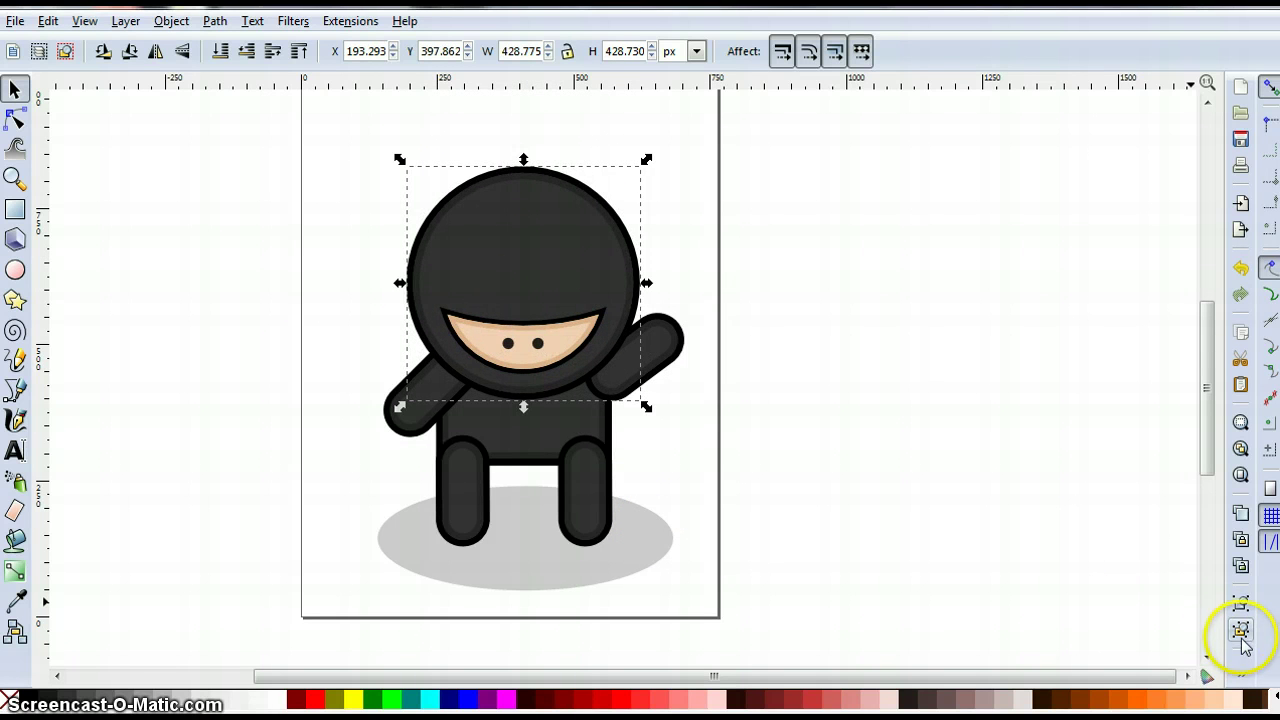
pyautogui.click(1240, 632)
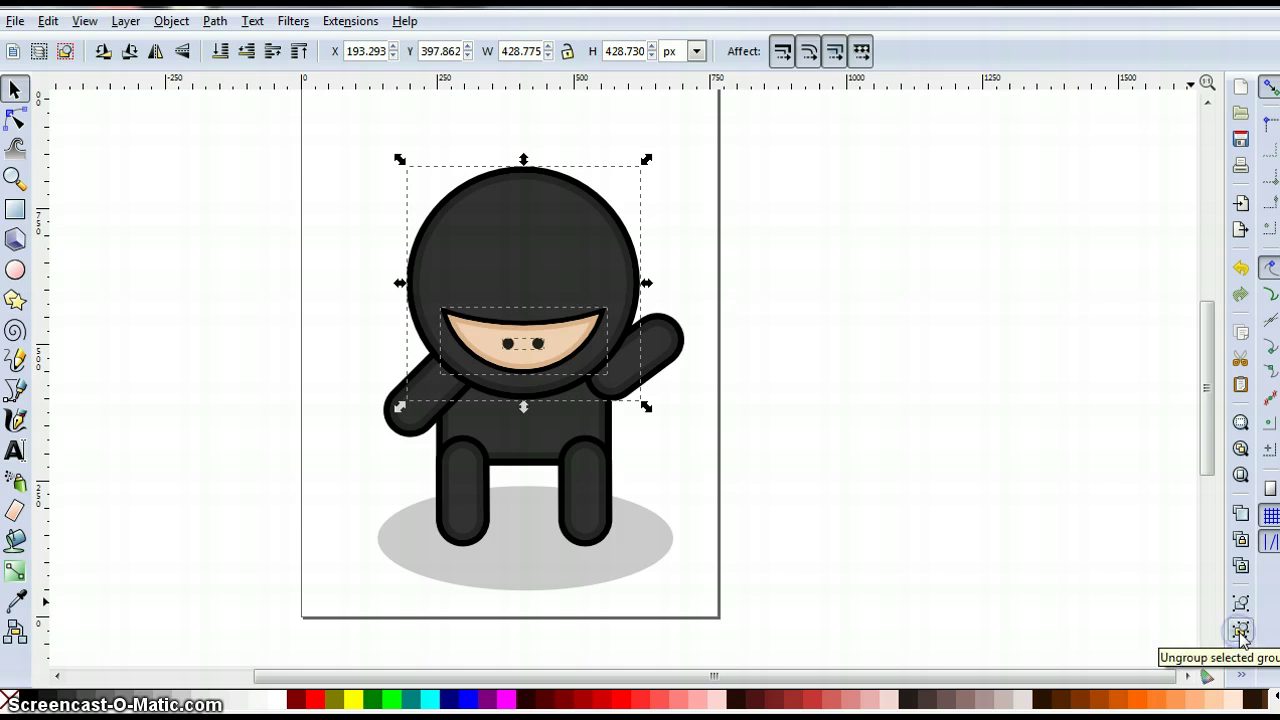
pyautogui.click(692, 270)
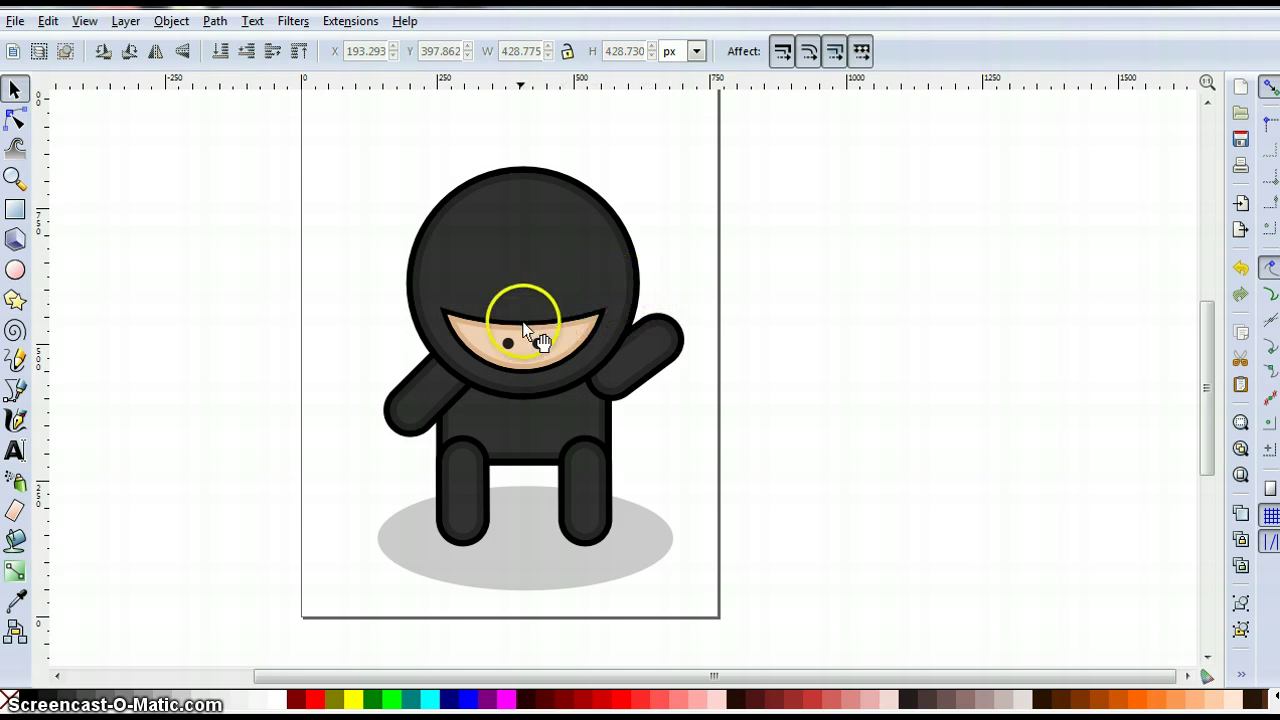
# - Shift the pair of eyes about 40 px to the right inside the face opening, and undo the move
pyautogui.scroll(3, 500, 355)
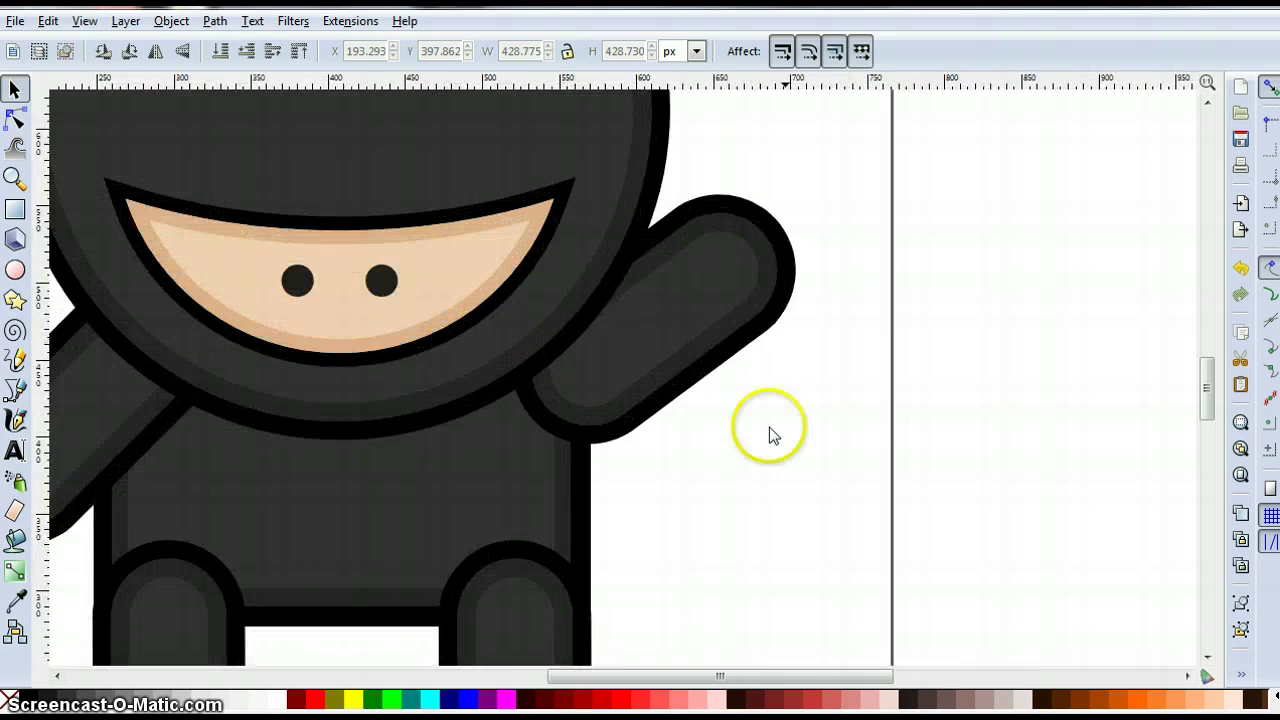
pyautogui.click(381, 283)
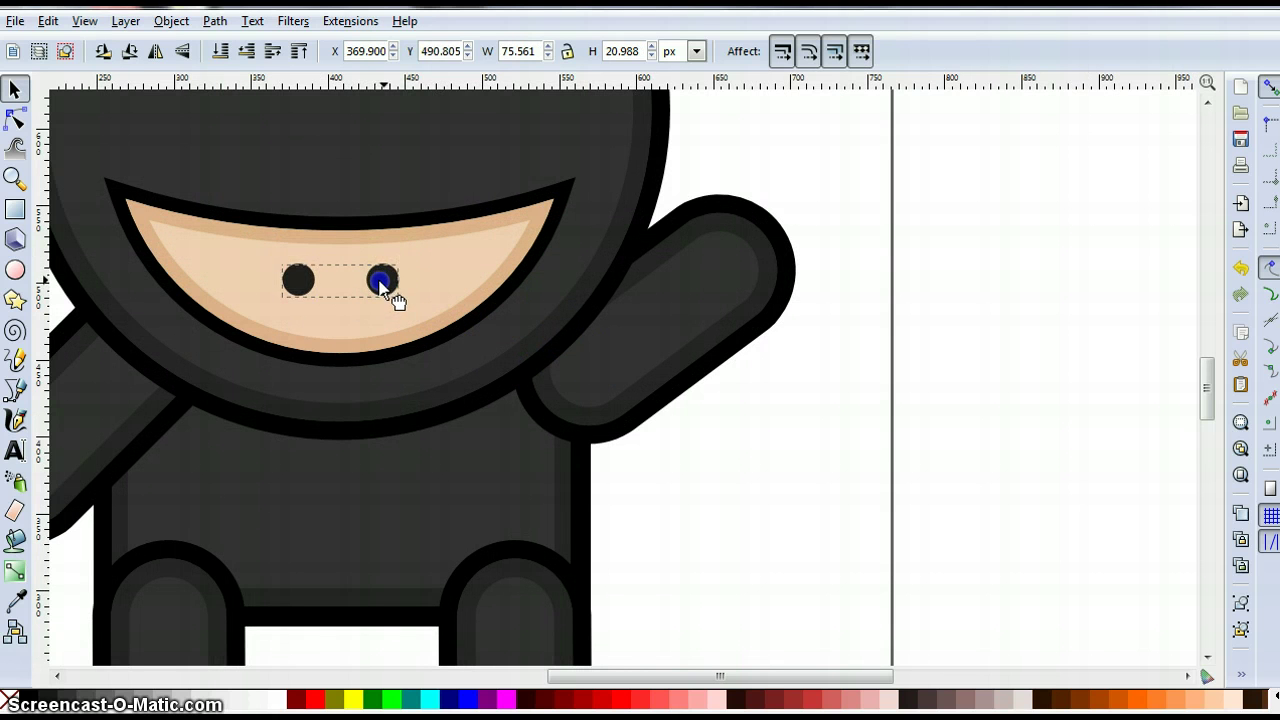
pyautogui.moveTo(381, 283); pyautogui.dragTo(441, 282)
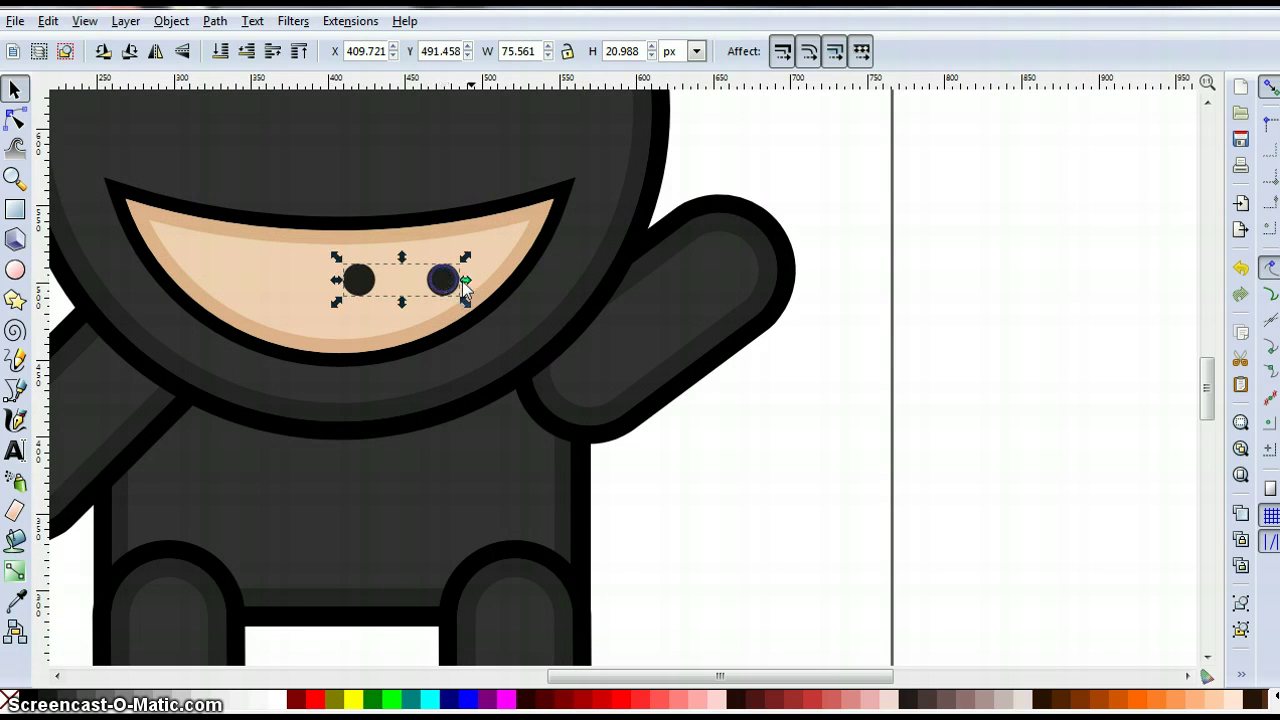
pyautogui.scroll(-3, 686, 329)
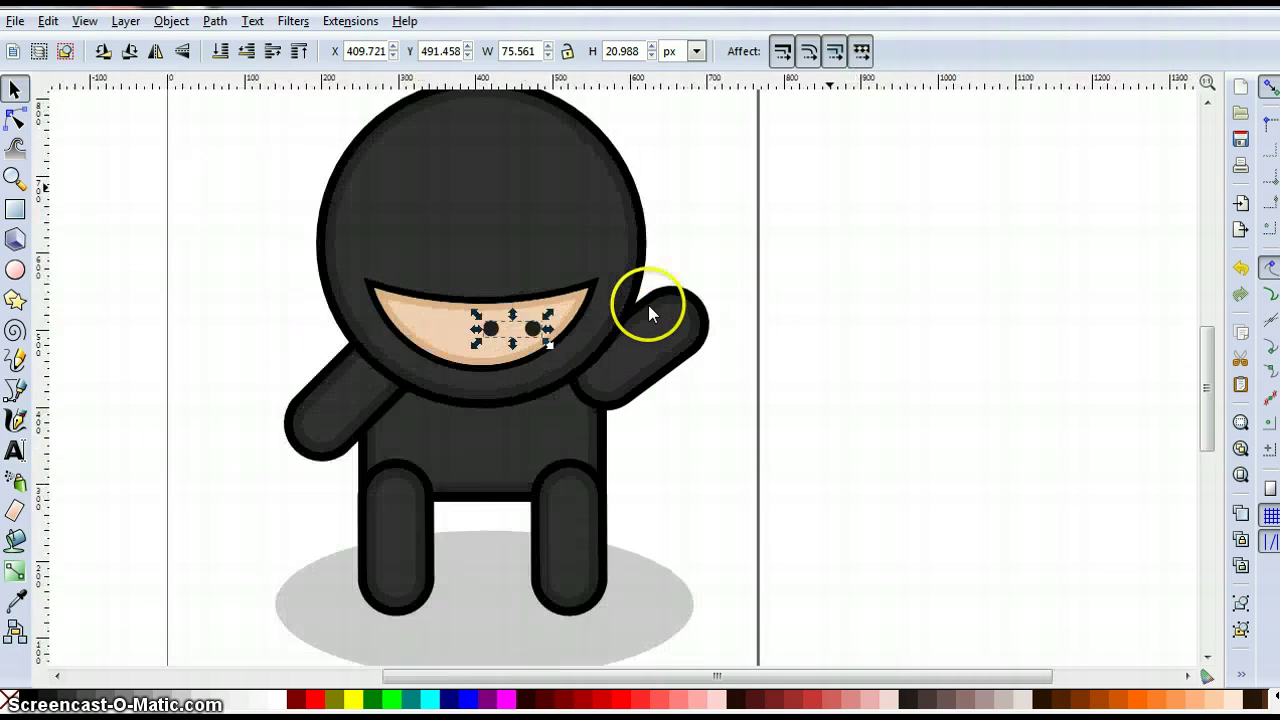
pyautogui.scroll(-1, 648, 313)
pyautogui.click(680, 388)
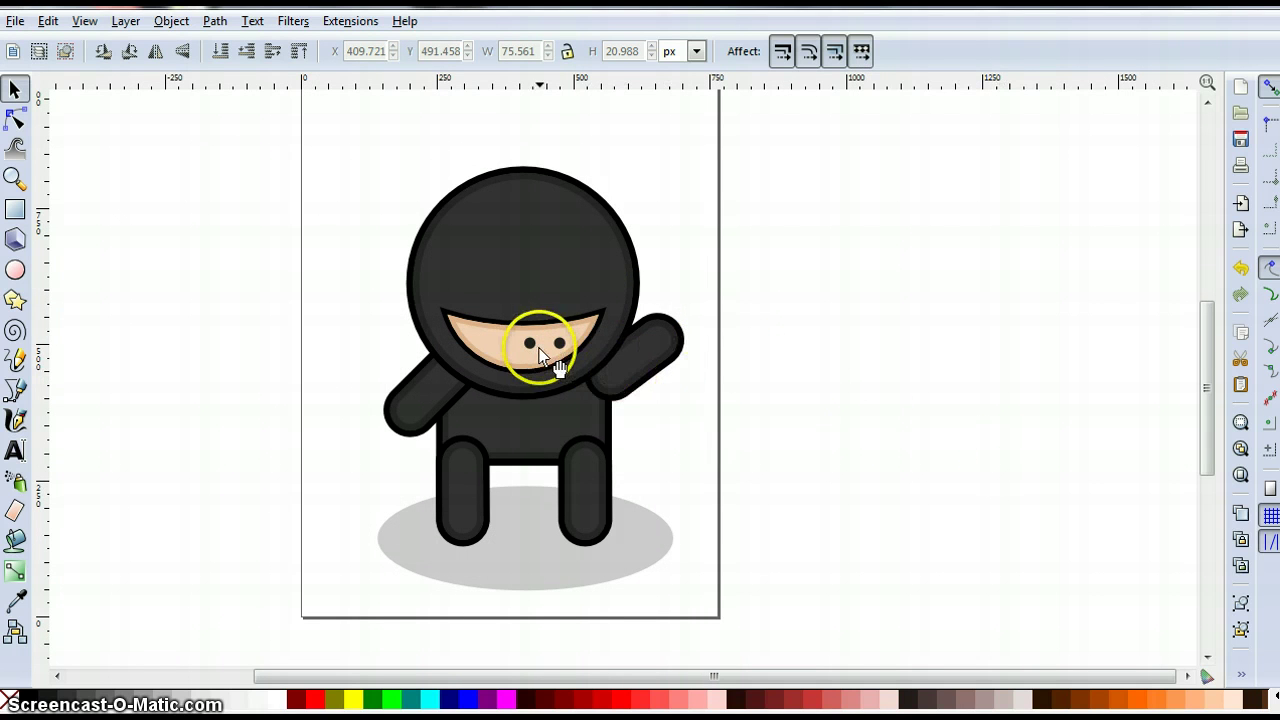
pyautogui.hotkey('ctrl', 'z')
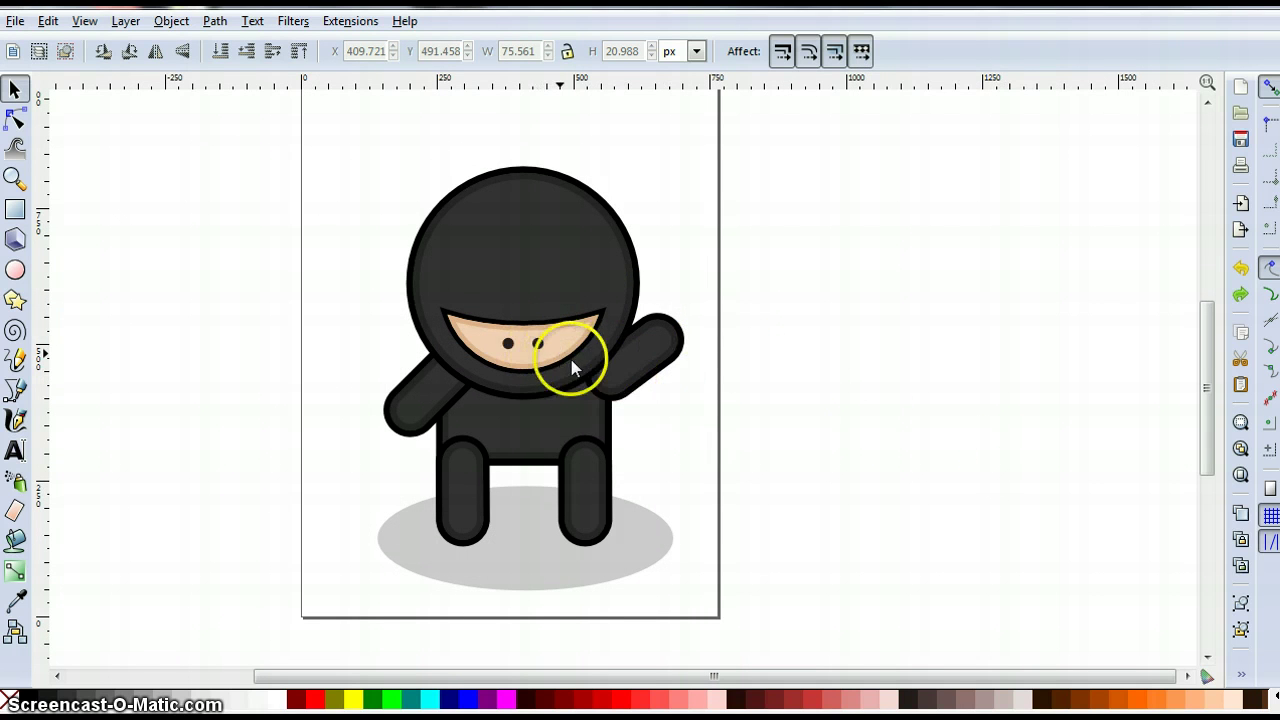
pyautogui.click(641, 366)
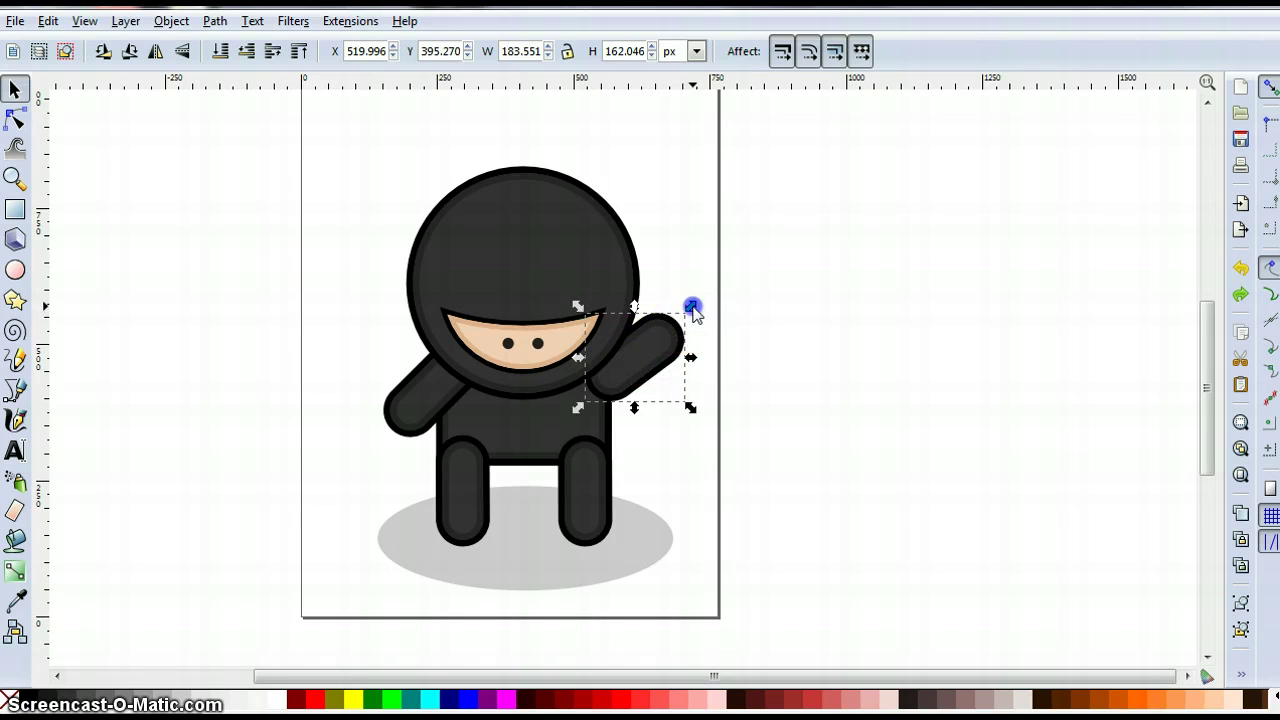
pyautogui.moveTo(691, 306); pyautogui.dragTo(676, 481)
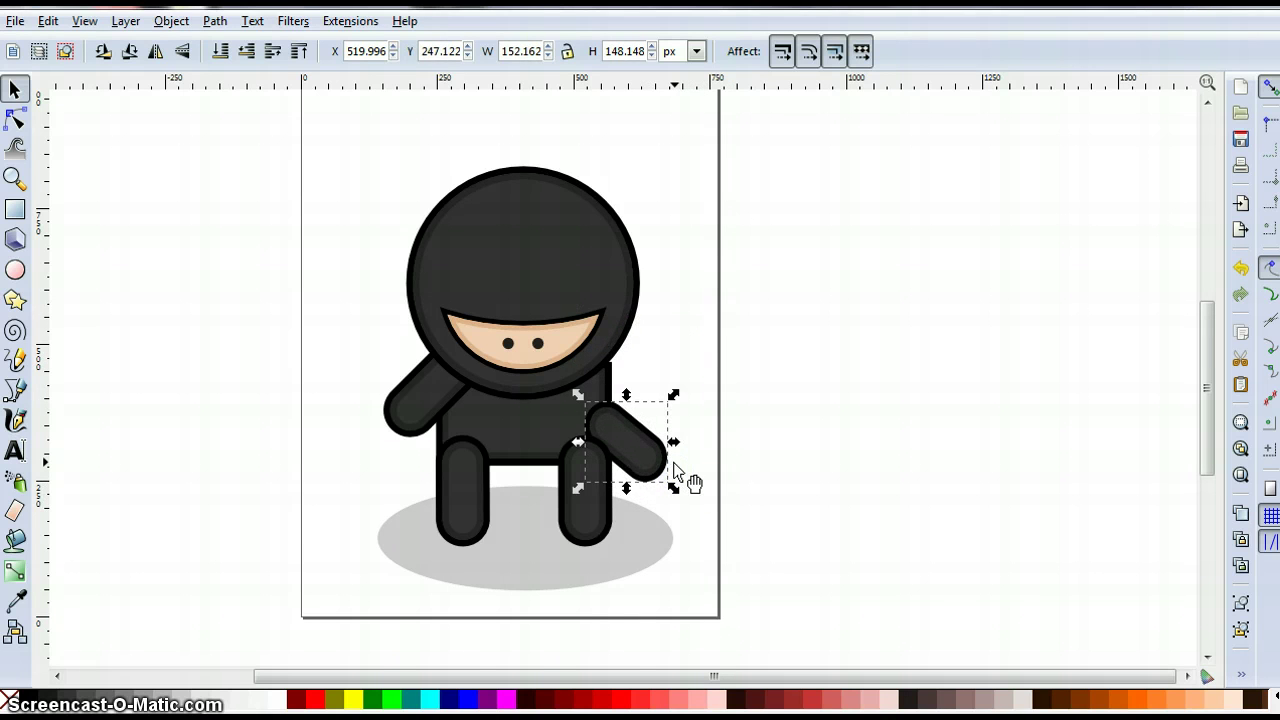
pyautogui.hotkey('ctrl', 'z')
# - Rotate the raised right-hand arm to slope down and outward, and place it back against the shoulder
pyautogui.click(686, 345)
pyautogui.click(628, 366)
pyautogui.click(665, 335)
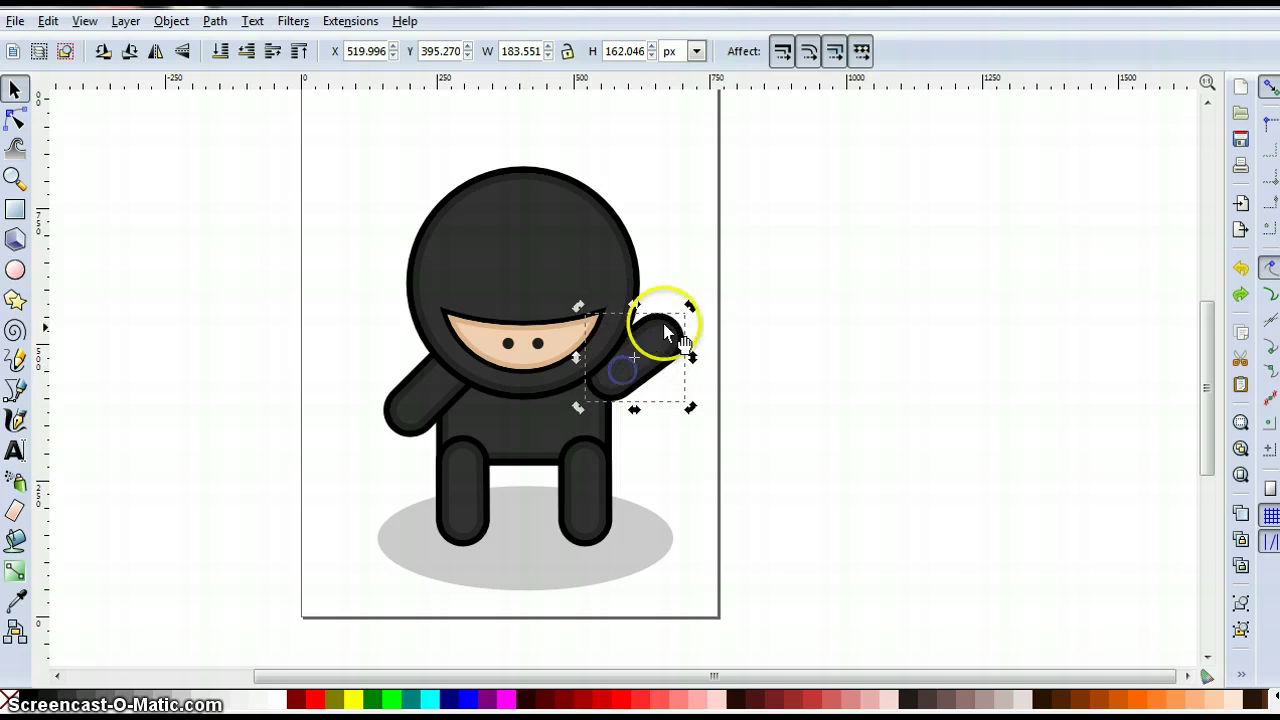
pyautogui.moveTo(690, 306); pyautogui.dragTo(728, 417)
pyautogui.click(617, 394)
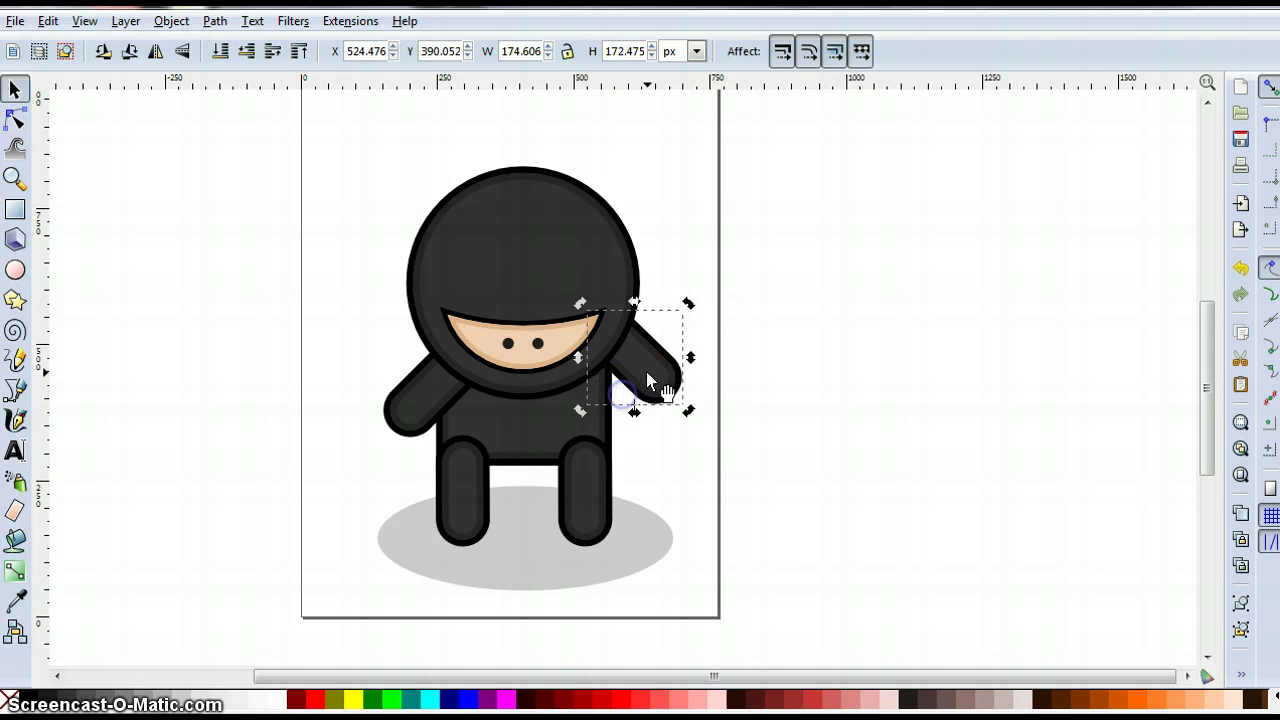
pyautogui.moveTo(648, 380); pyautogui.dragTo(631, 405)
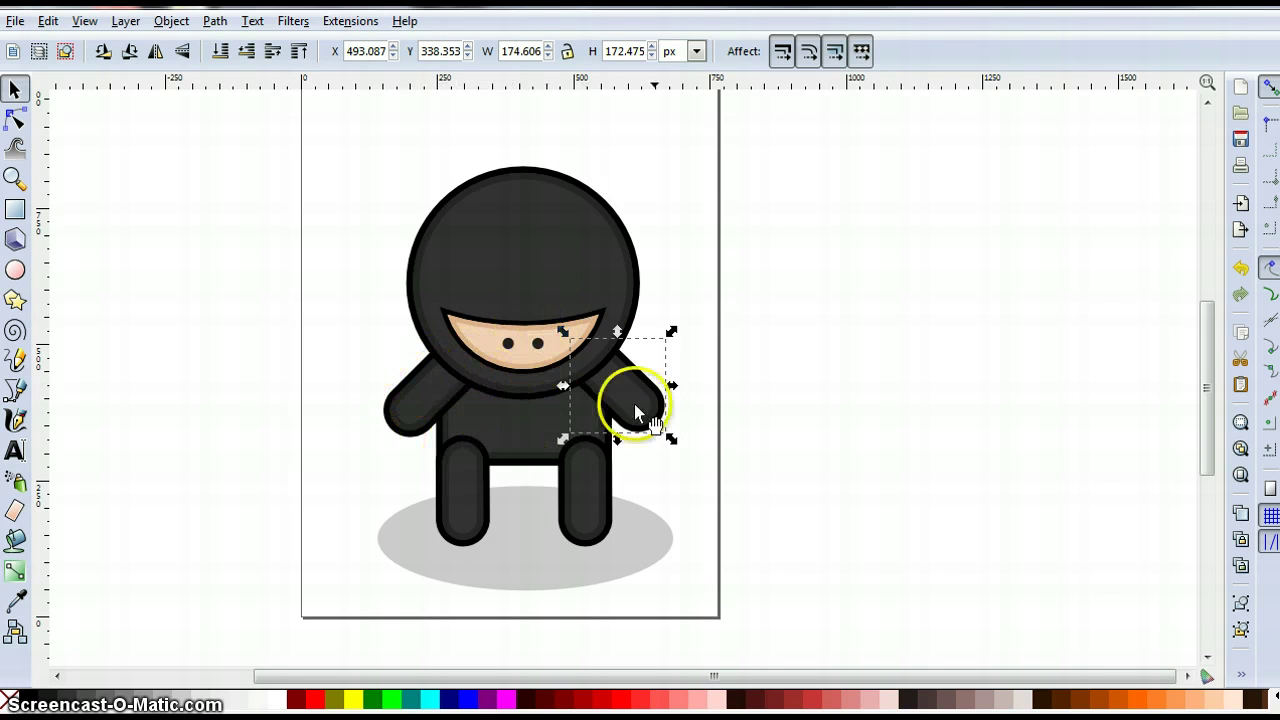
# - Raise both arms to the top of the stacking order so they lie in front of the head
pyautogui.keyDown('shift'); pyautogui.click(437, 391); pyautogui.keyUp('shift')
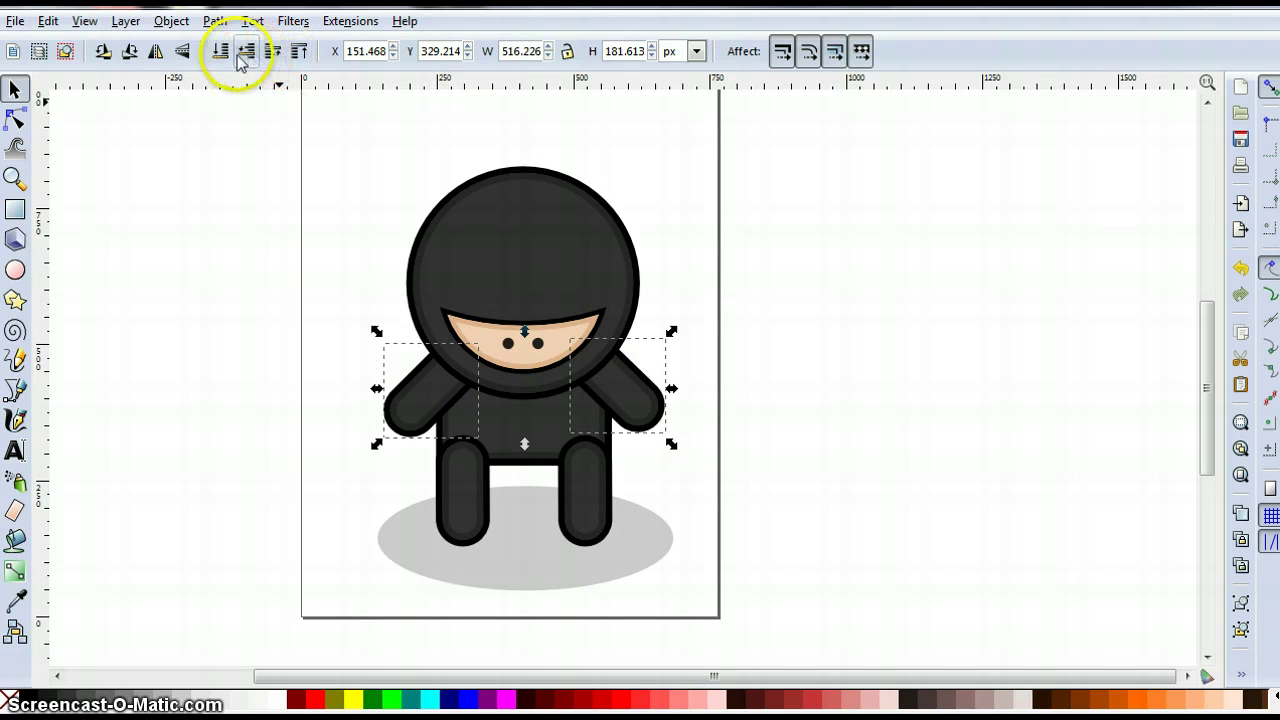
pyautogui.click(300, 52)
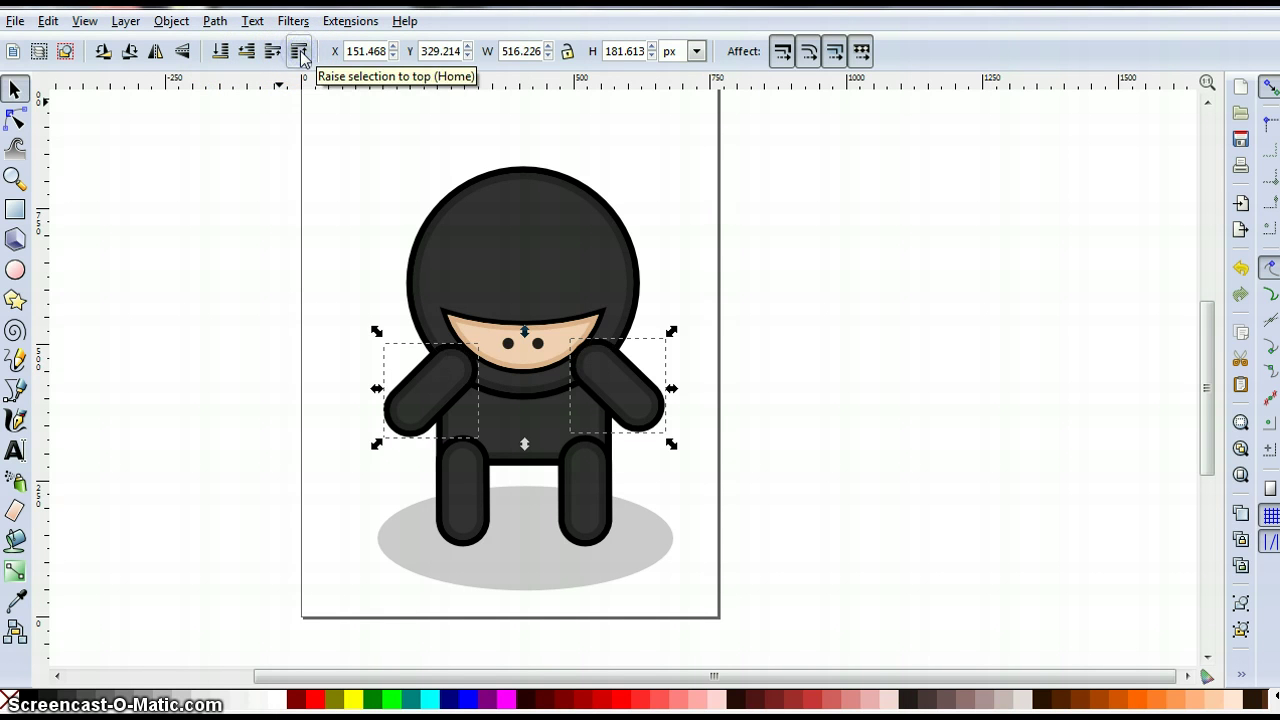
pyautogui.click(332, 289)
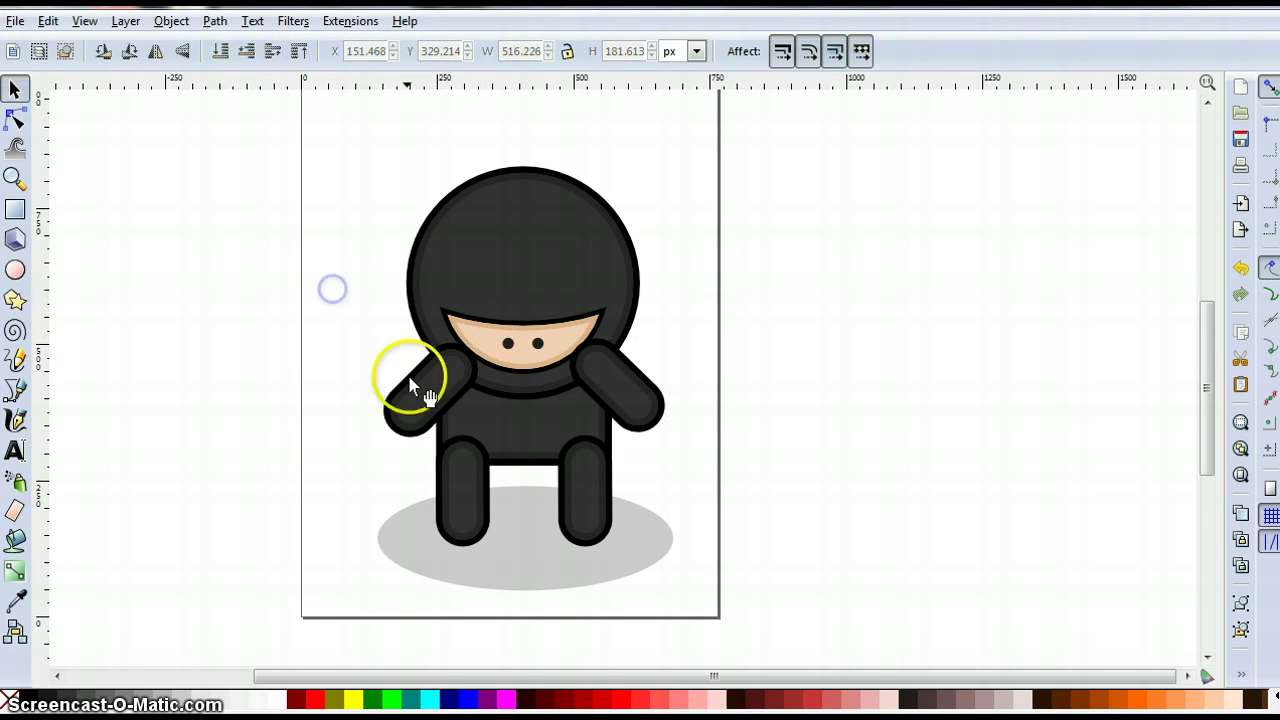
# - Move both arms inward and up over the face so they cover the ninja's eyes
pyautogui.moveTo(423, 402); pyautogui.dragTo(469, 372)
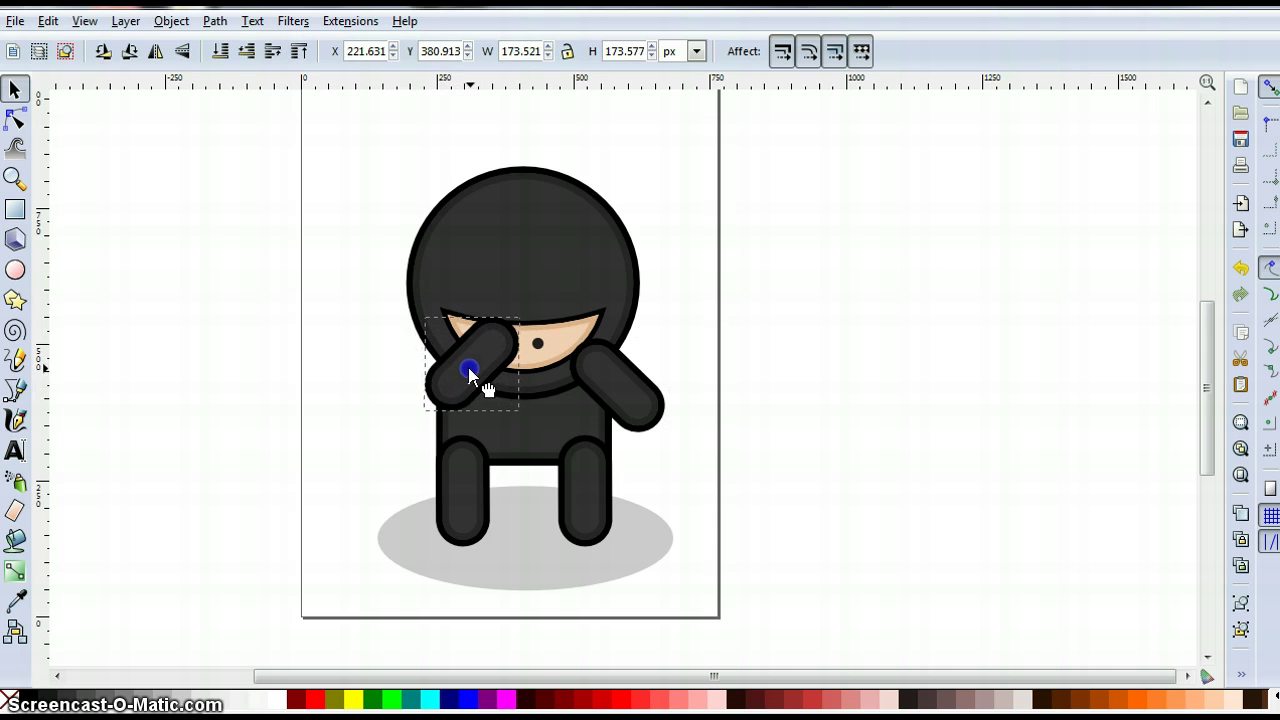
pyautogui.moveTo(620, 386); pyautogui.dragTo(567, 372)
pyautogui.click(666, 390)
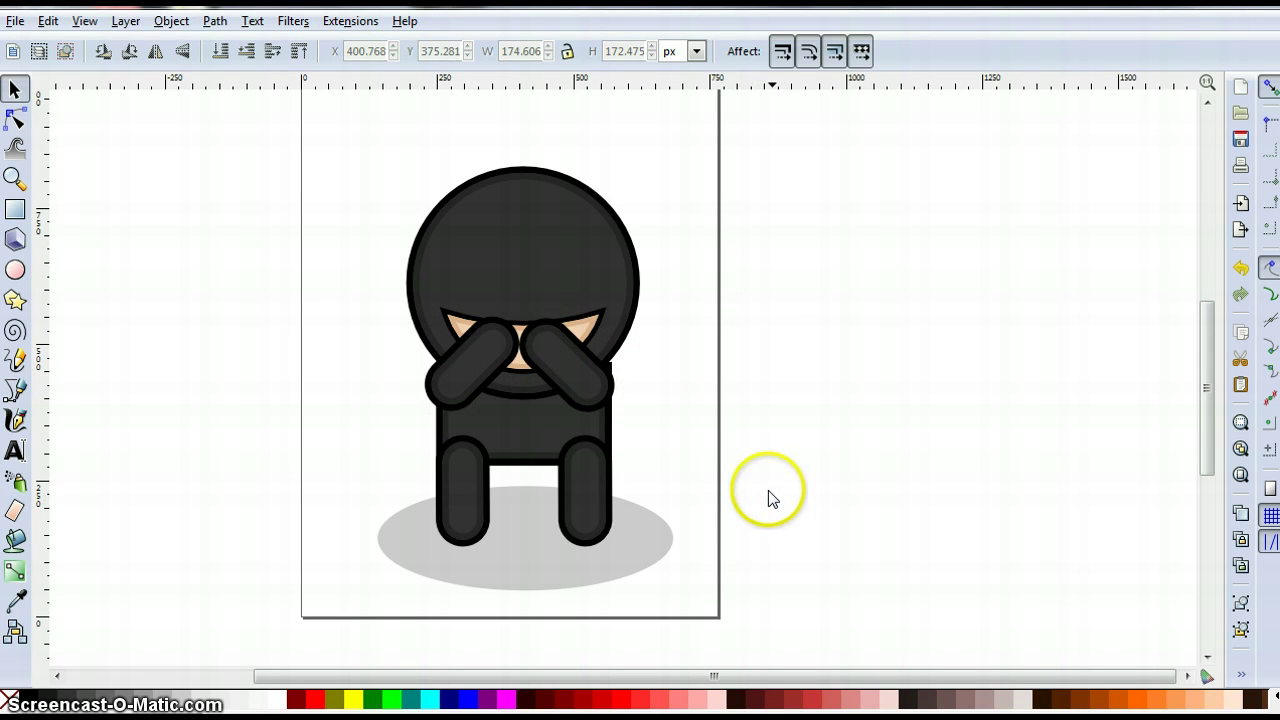
pyautogui.click(720, 451)
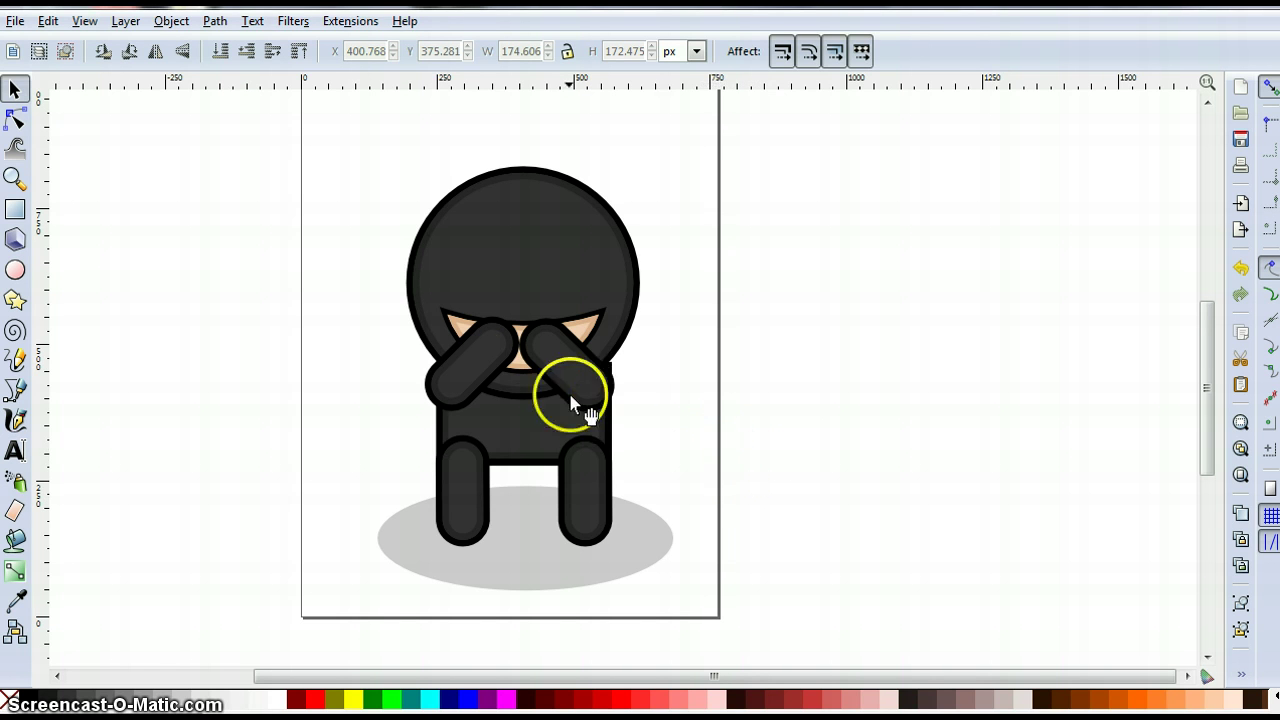
# - Move both arms off the face and back down to the sides of the body at matching heights
pyautogui.moveTo(474, 366); pyautogui.dragTo(418, 411)
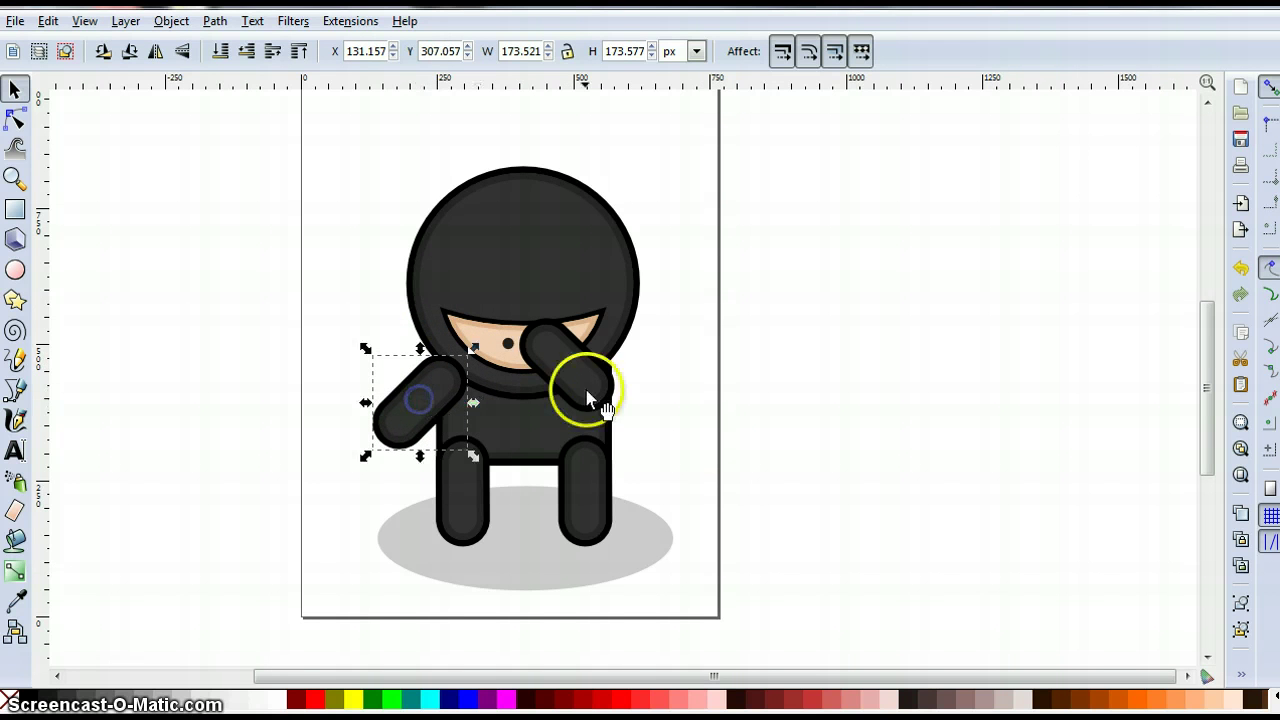
pyautogui.moveTo(568, 375); pyautogui.dragTo(598, 409)
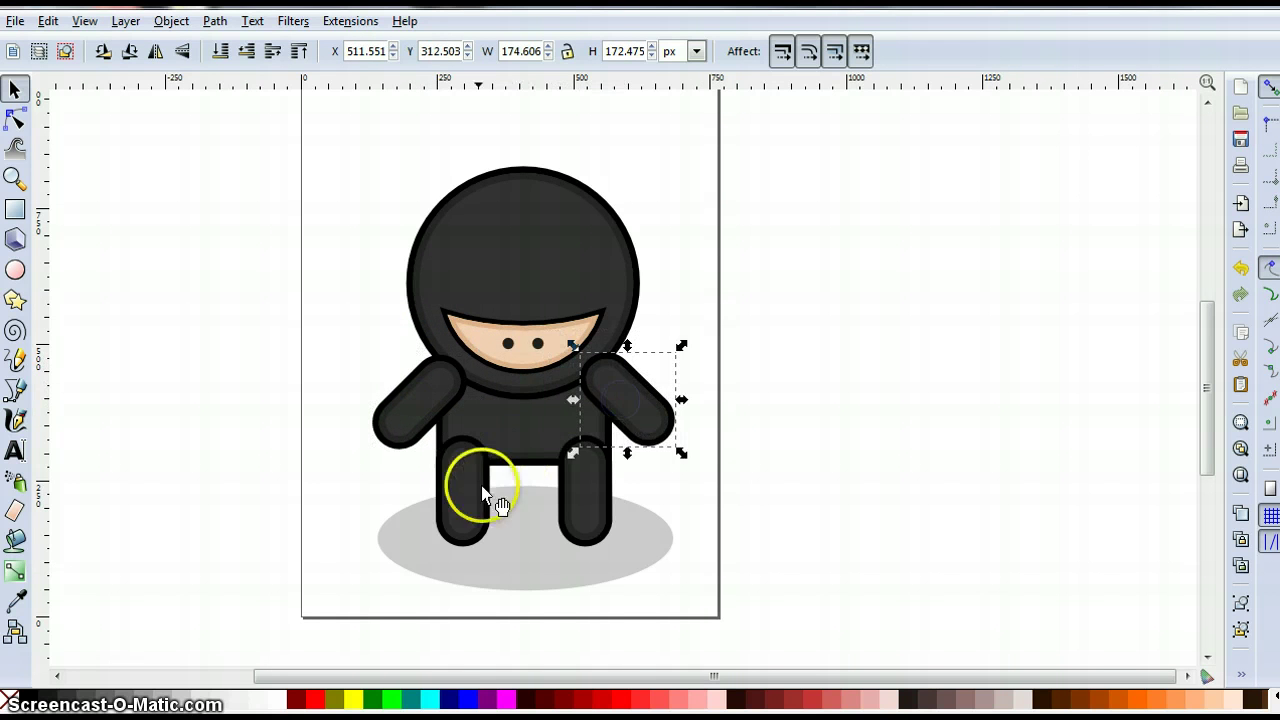
pyautogui.moveTo(421, 391); pyautogui.dragTo(426, 390)
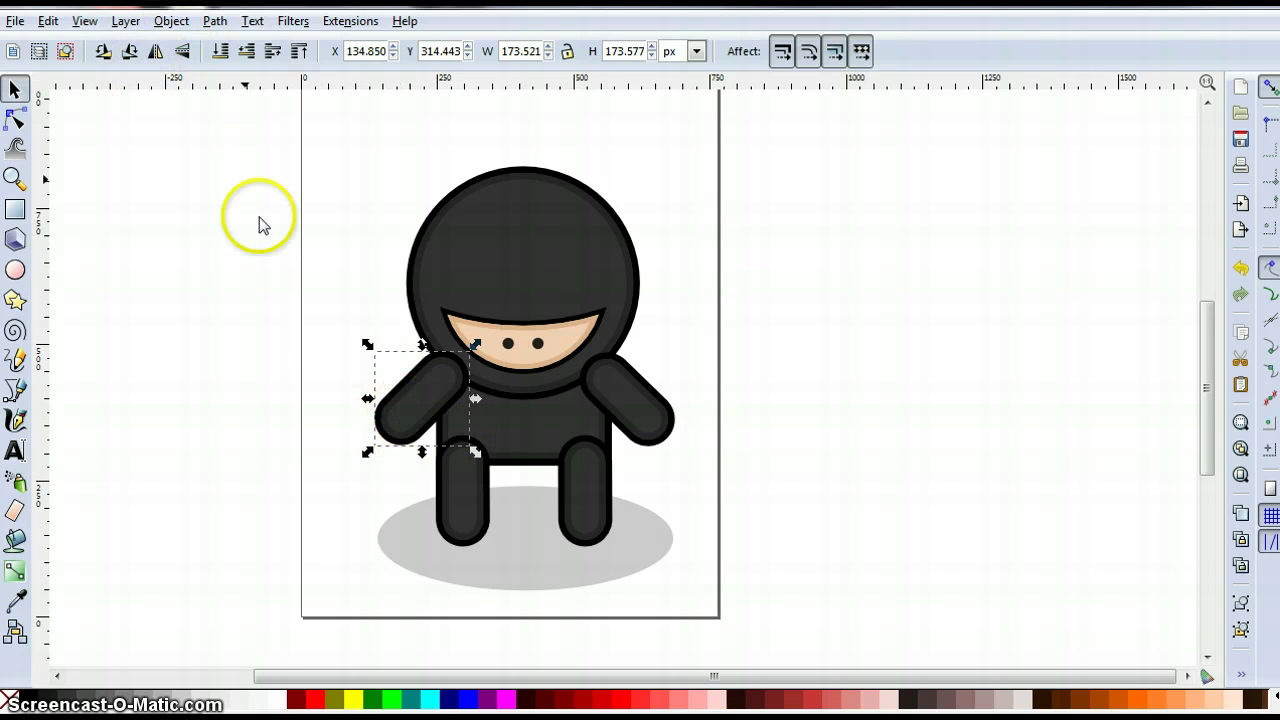
# - Flip the left-hand arm horizontally and move it inward across the ninja's chest
pyautogui.click(155, 52)
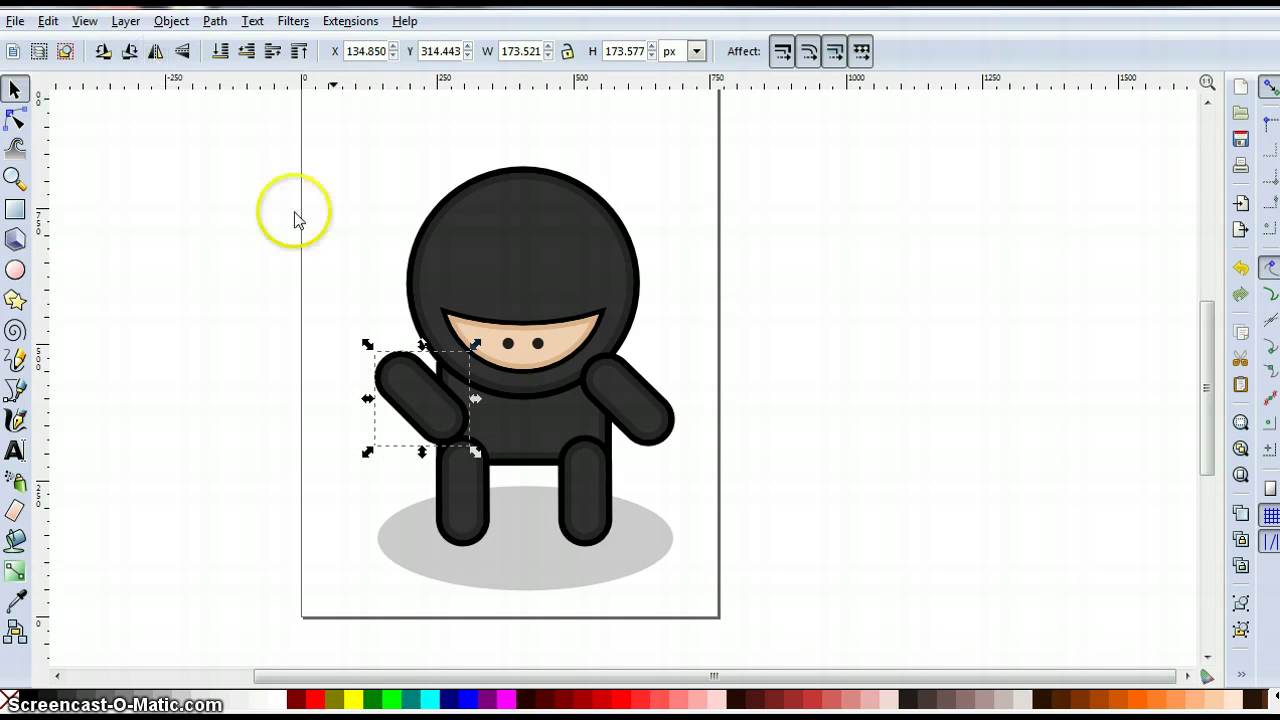
pyautogui.moveTo(433, 396); pyautogui.dragTo(456, 379)
# - Rotate both legs 90° clockwise and move them up against the lower edge of the body
pyautogui.click(580, 486)
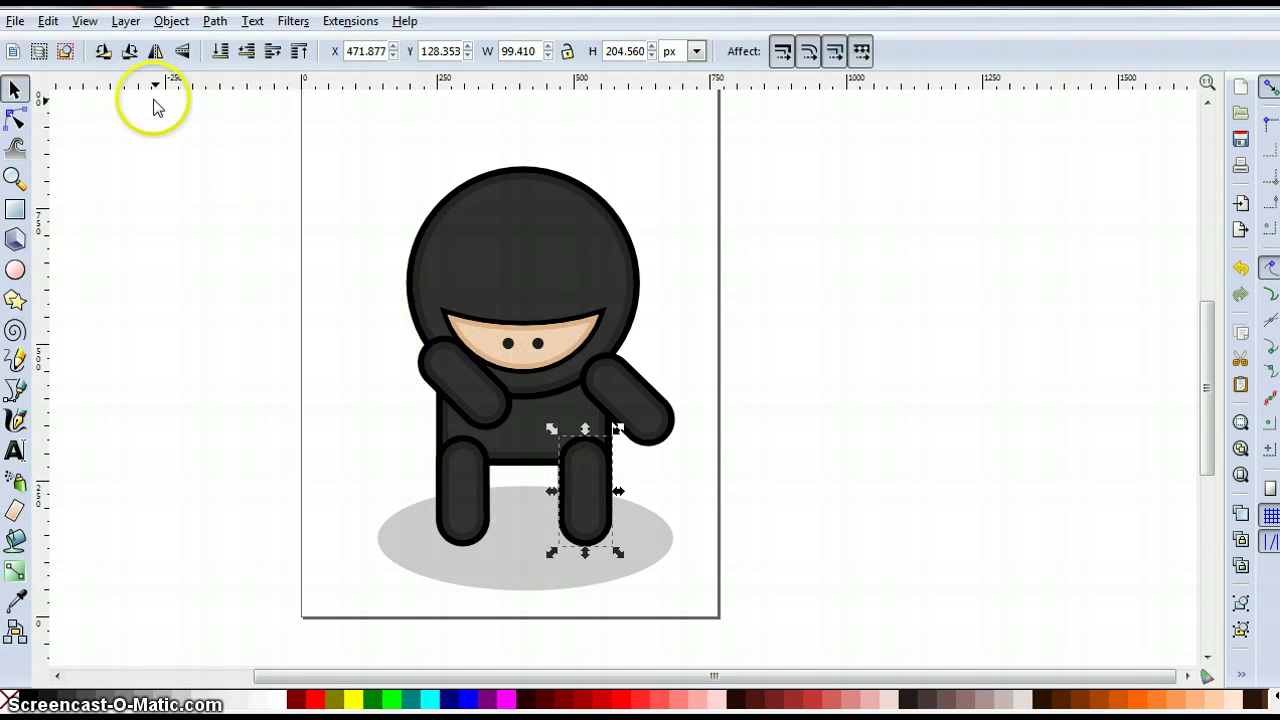
pyautogui.click(130, 52)
pyautogui.click(475, 503)
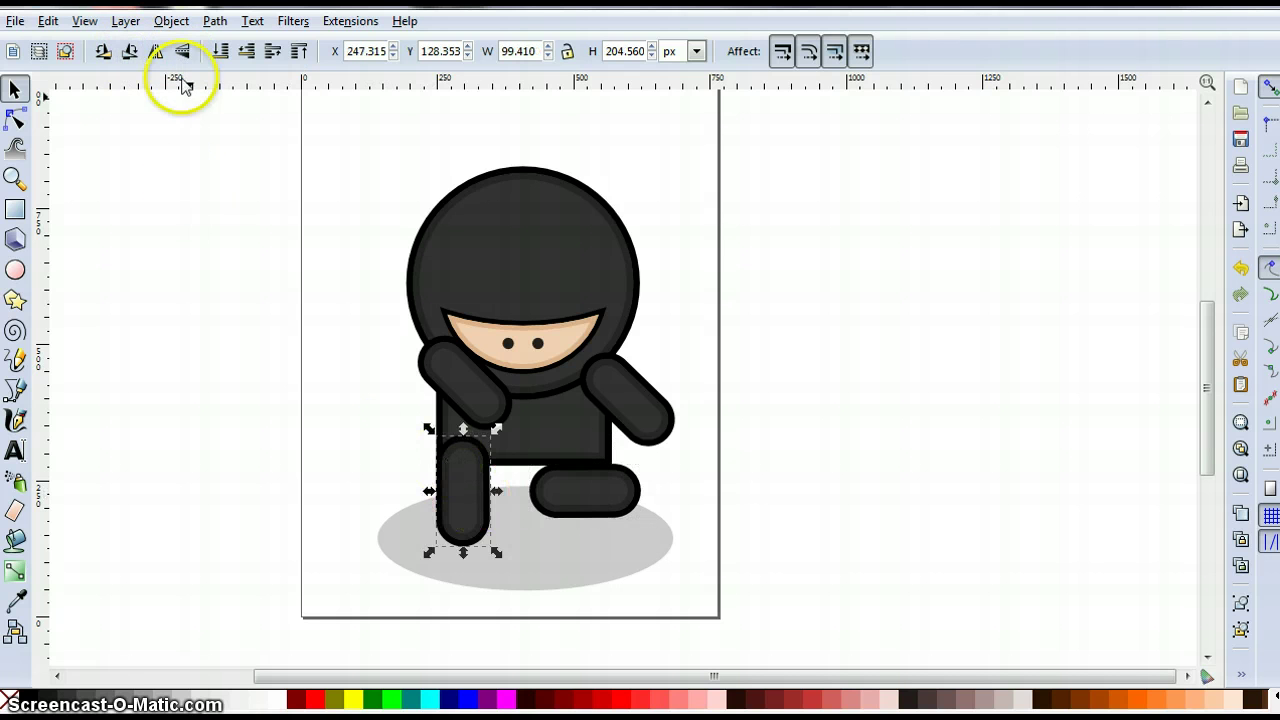
pyautogui.click(127, 52)
pyautogui.moveTo(588, 490); pyautogui.dragTo(633, 463)
pyautogui.moveTo(463, 478); pyautogui.dragTo(475, 441)
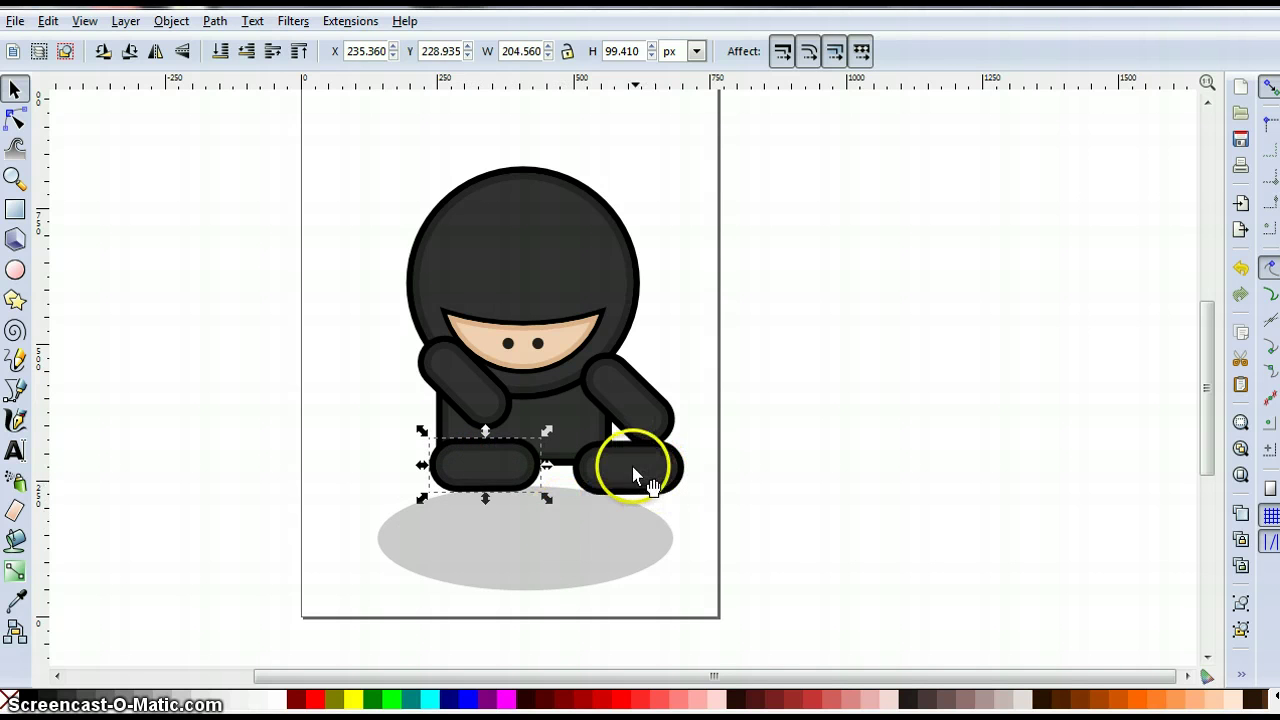
# - Rotate the left-hand leg to slope down toward the middle and fit it to the body's lower corner
pyautogui.click(491, 457)
pyautogui.moveTo(548, 505); pyautogui.dragTo(527, 533)
pyautogui.moveTo(463, 445); pyautogui.dragTo(457, 450)
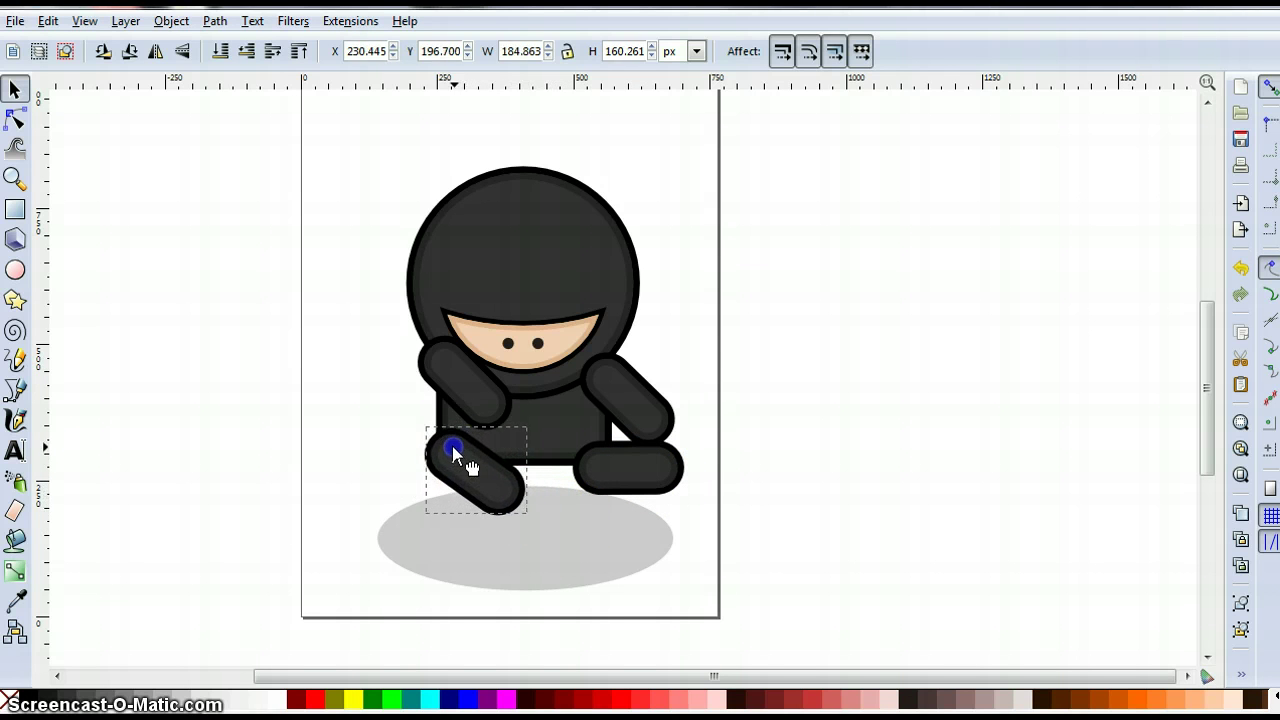
# - Move the right-hand leg and right-hand arm slightly up and inward, closer to the body
pyautogui.moveTo(618, 466); pyautogui.dragTo(610, 452)
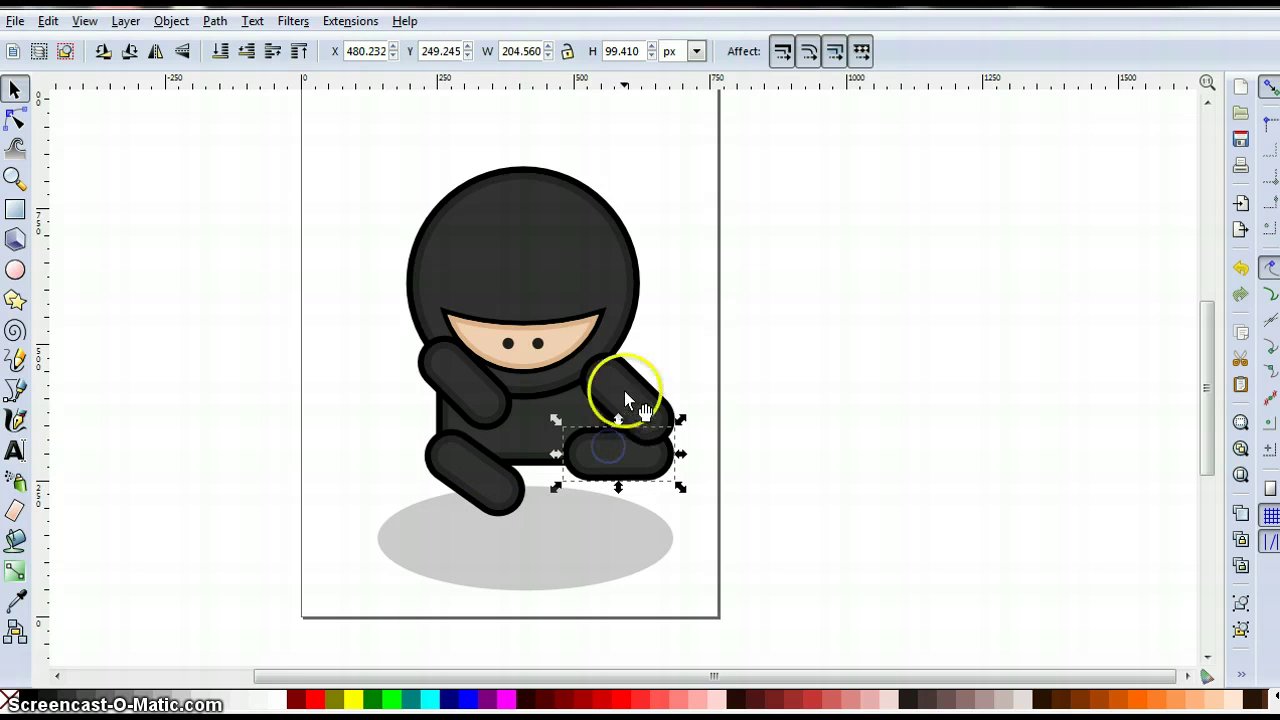
pyautogui.moveTo(618, 378); pyautogui.dragTo(605, 368)
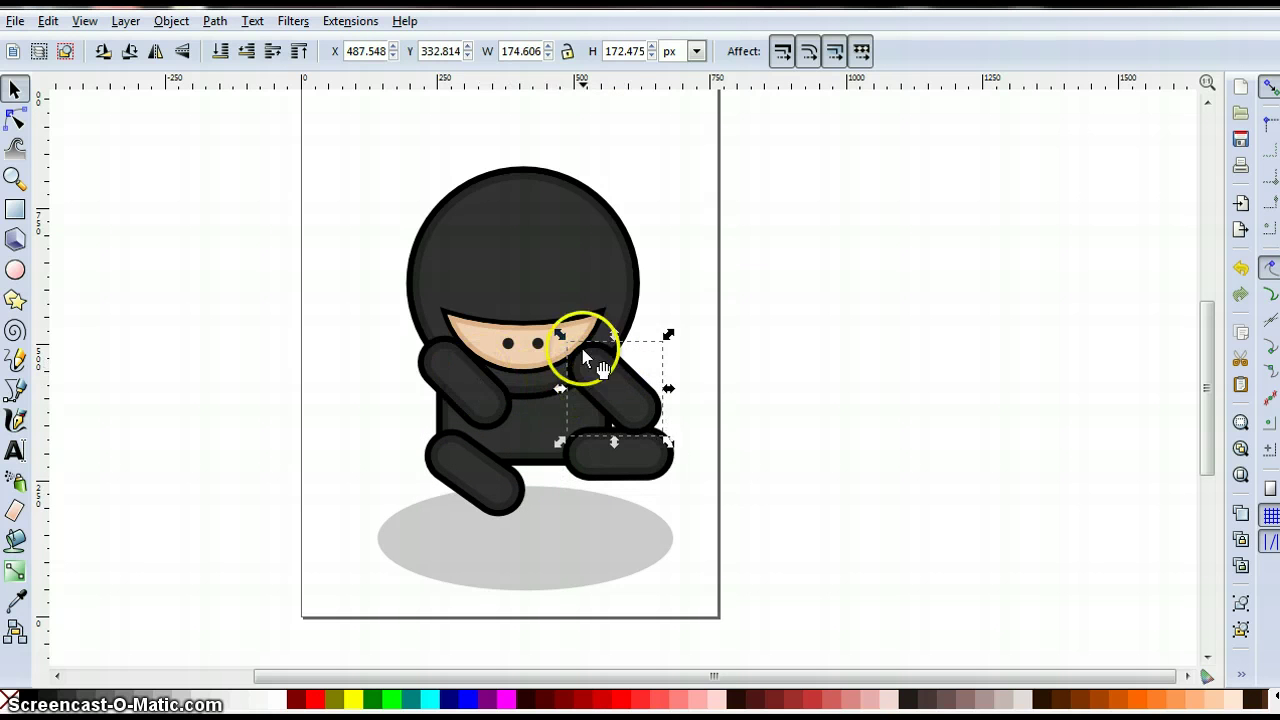
pyautogui.click(551, 200)
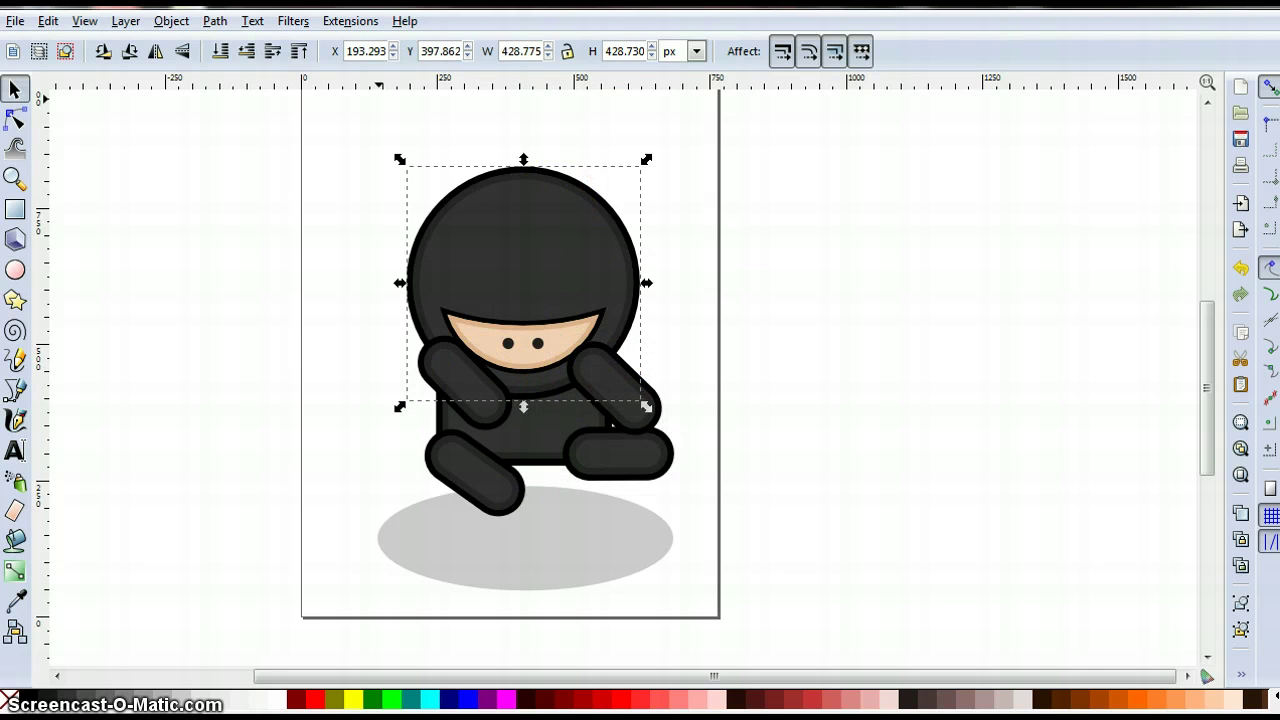
pyautogui.click(298, 51)
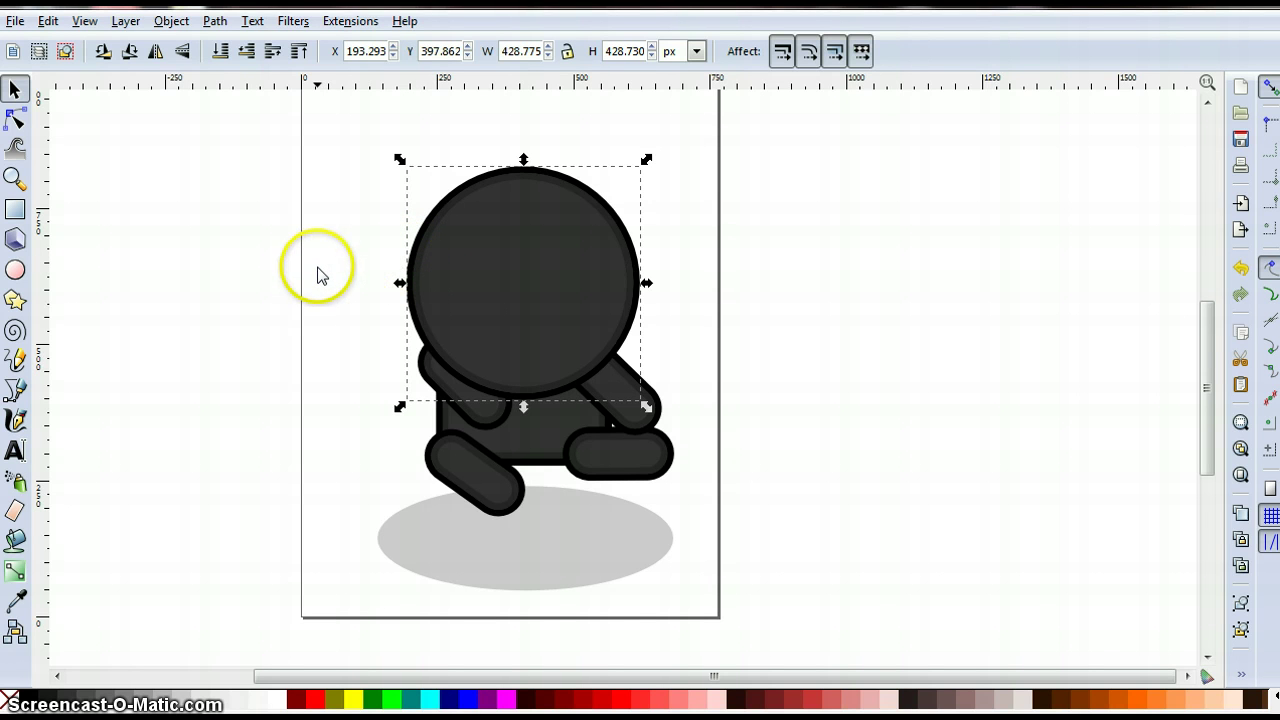
pyautogui.press('End')
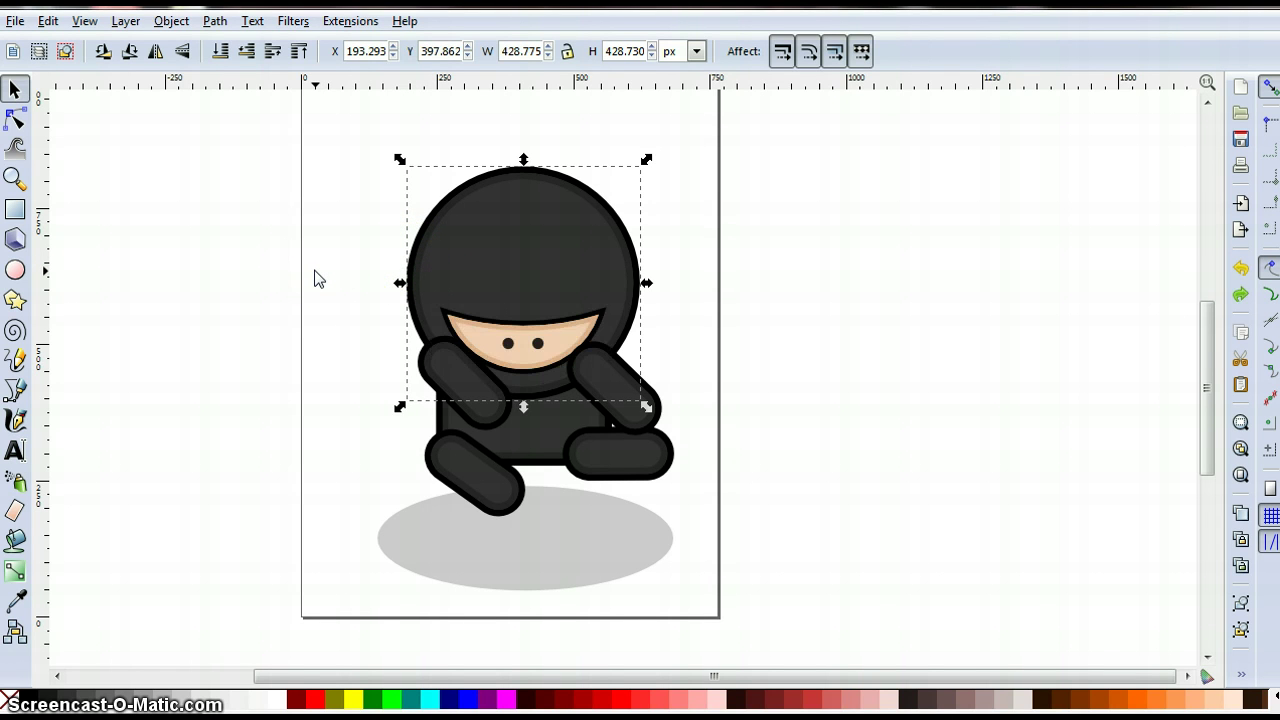
pyautogui.click(354, 160)
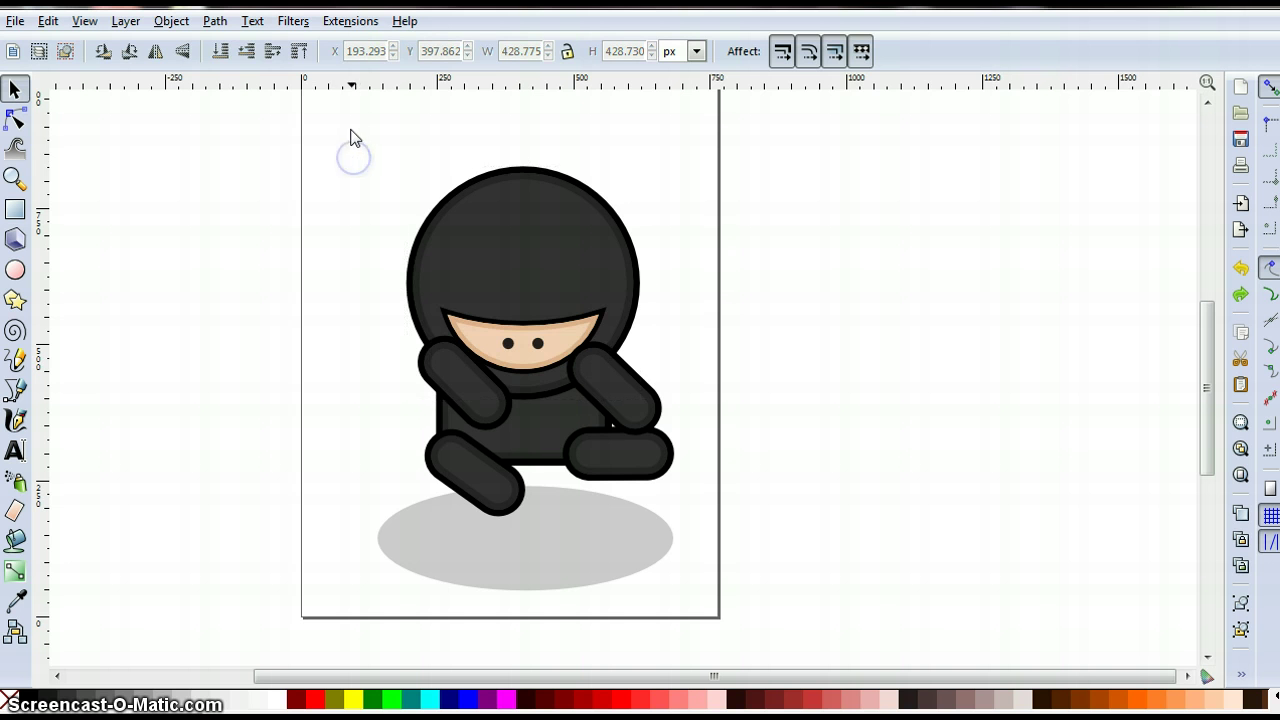
# - Group the head circle with the face and eyes, and raise the group to the top, in front of both arms
pyautogui.moveTo(352, 126); pyautogui.dragTo(640, 402)
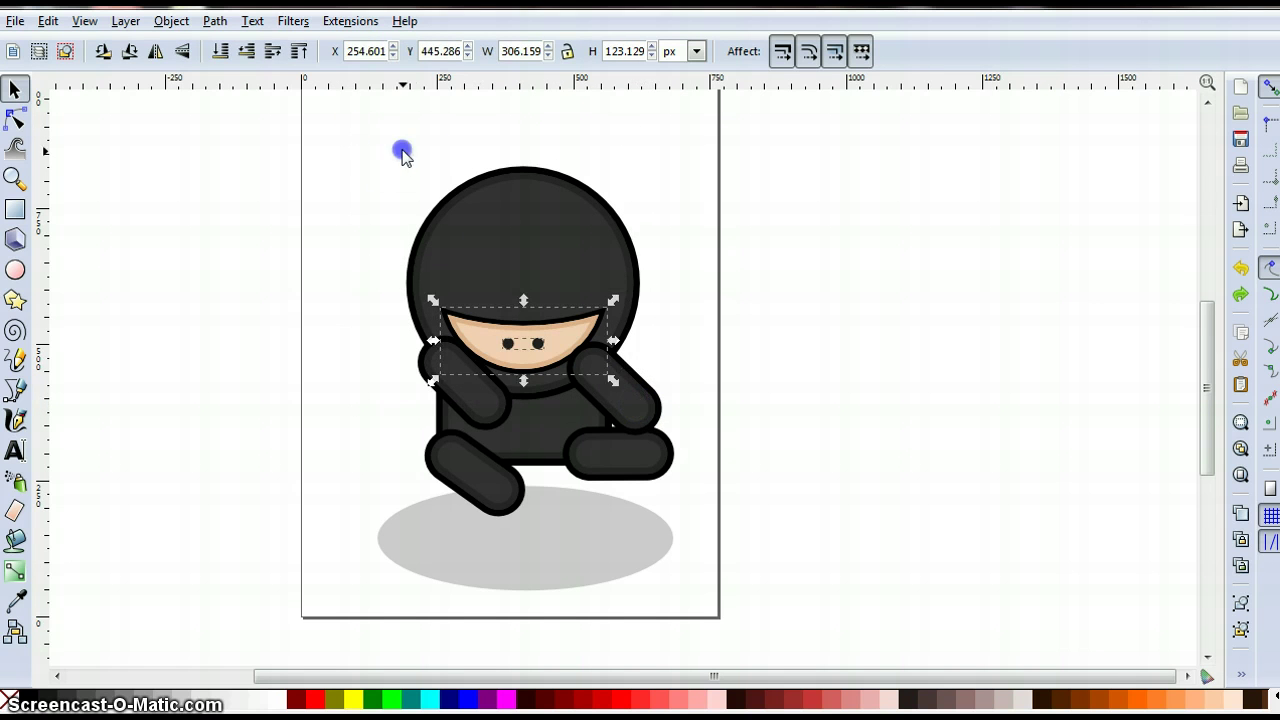
pyautogui.moveTo(372, 126); pyautogui.dragTo(651, 408)
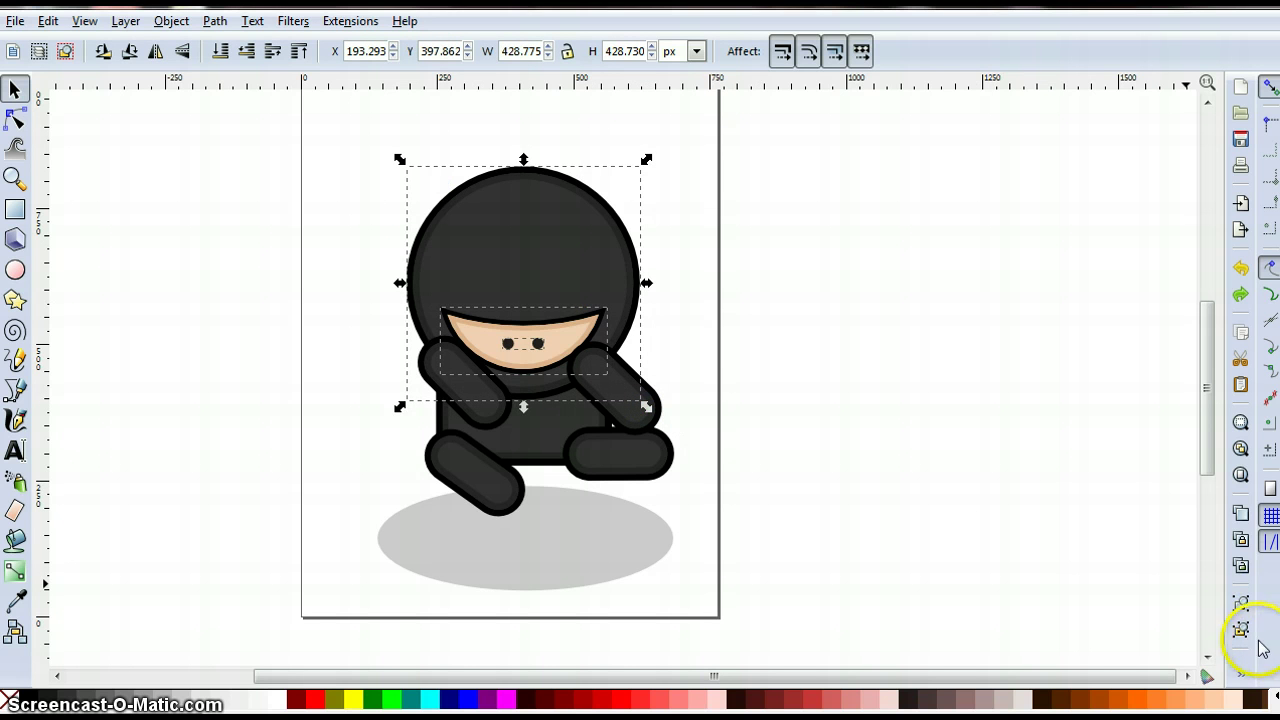
pyautogui.click(1241, 603)
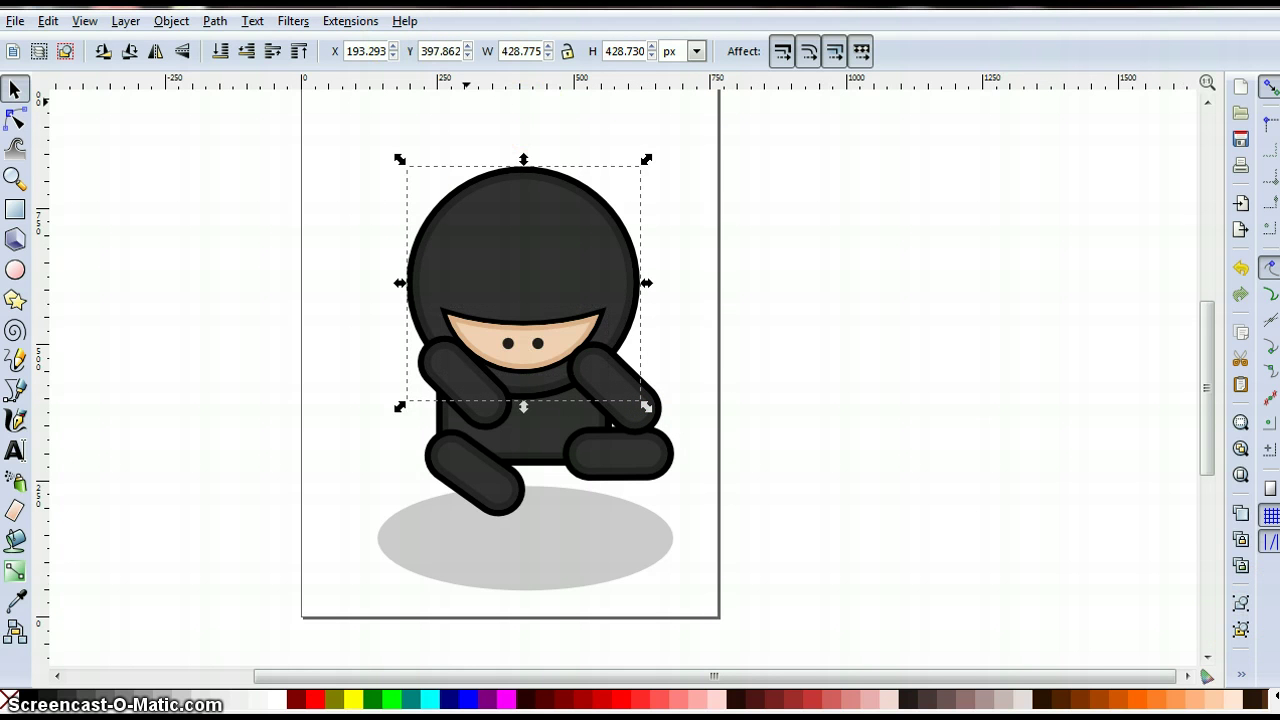
pyautogui.click(298, 51)
pyautogui.click(330, 220)
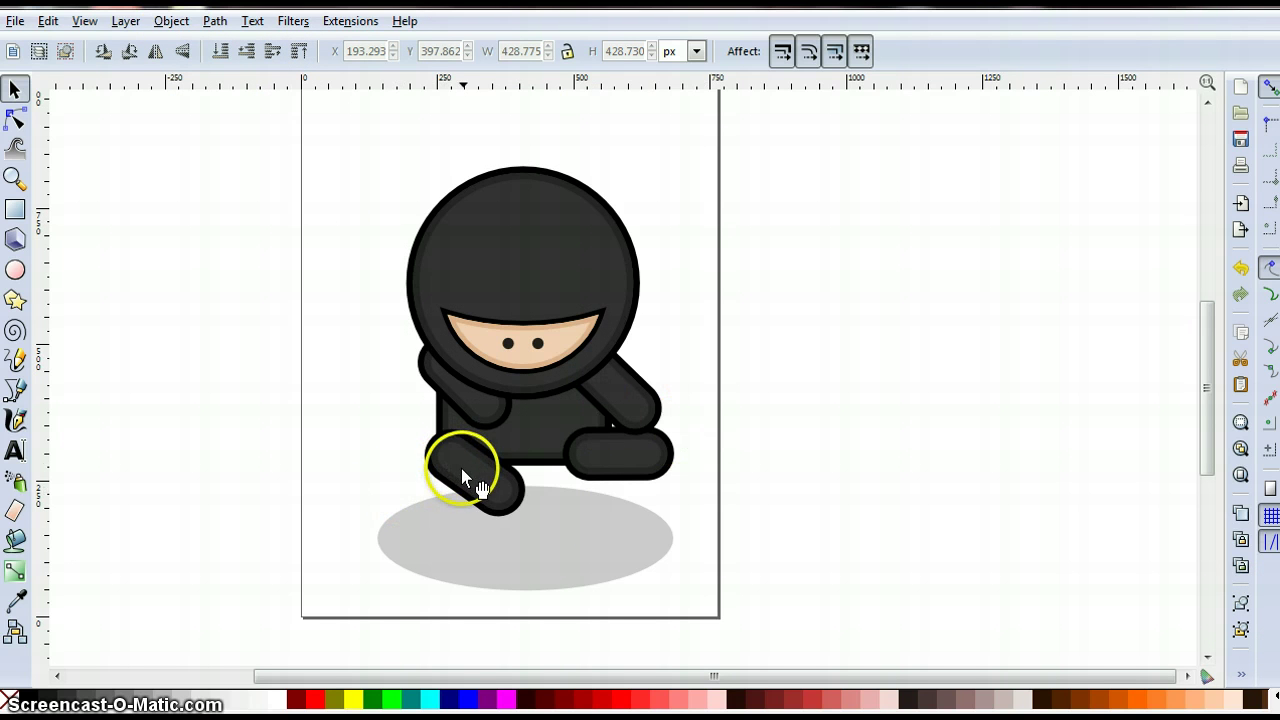
# - Stretch the grey shadow ellipse rightward to about 694 px wide and move it slightly up toward the legs
pyautogui.click(466, 555)
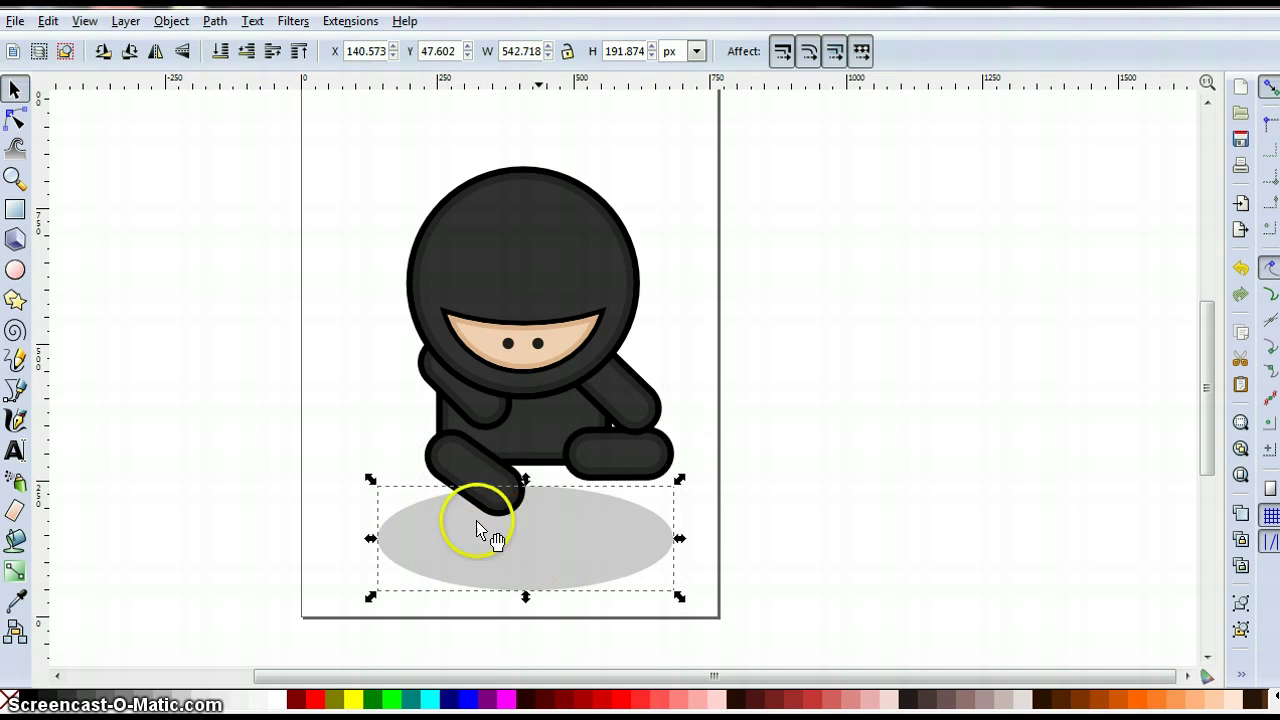
pyautogui.moveTo(680, 540); pyautogui.dragTo(752, 540)
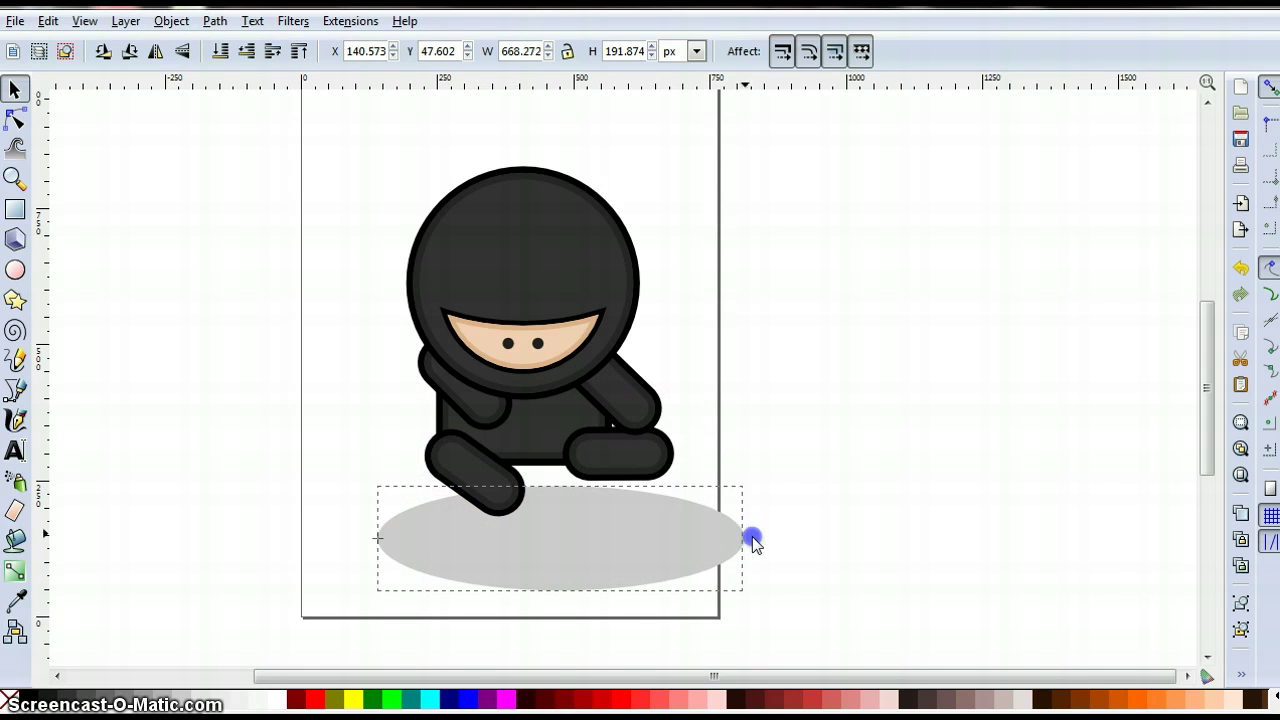
pyautogui.click(868, 466)
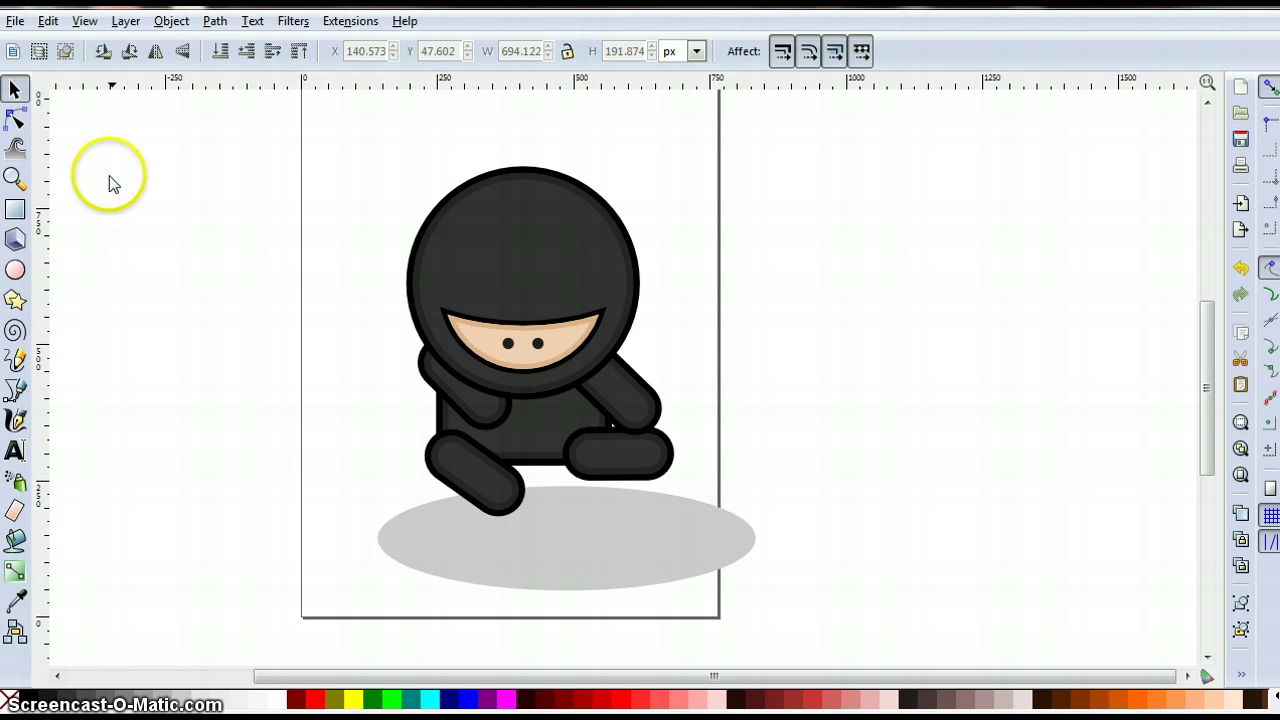
pyautogui.moveTo(519, 549); pyautogui.dragTo(524, 534)
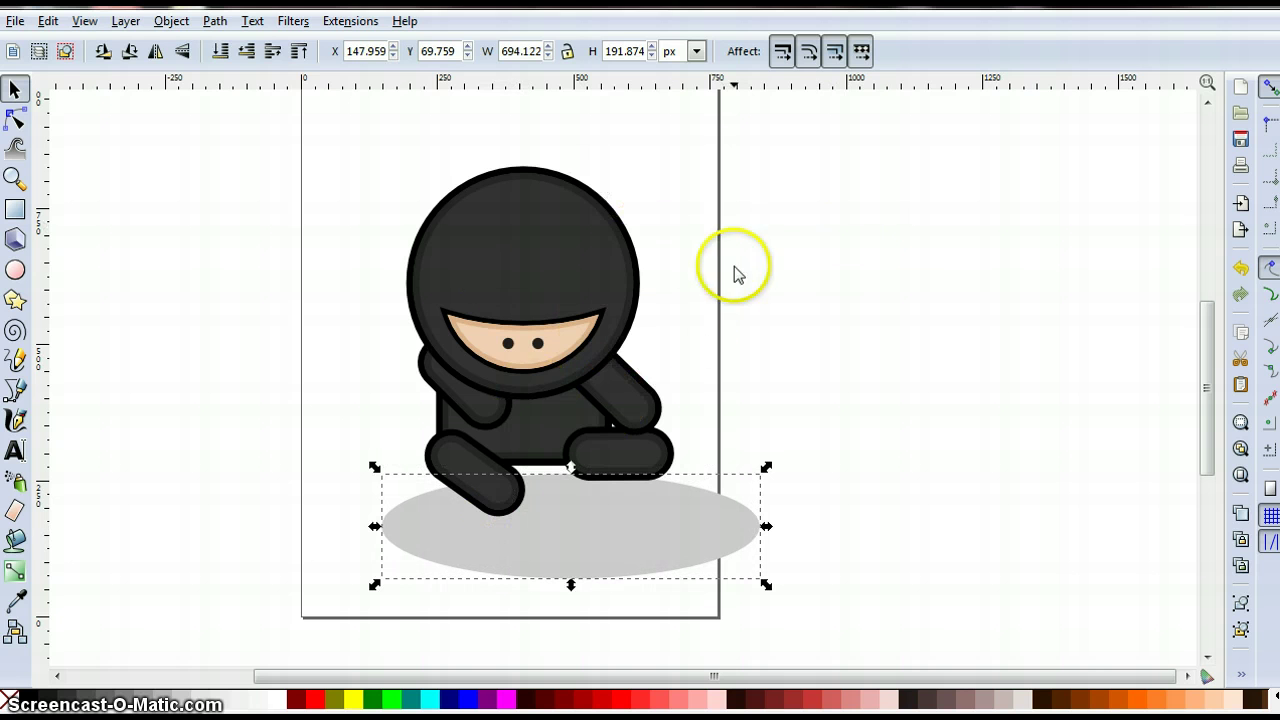